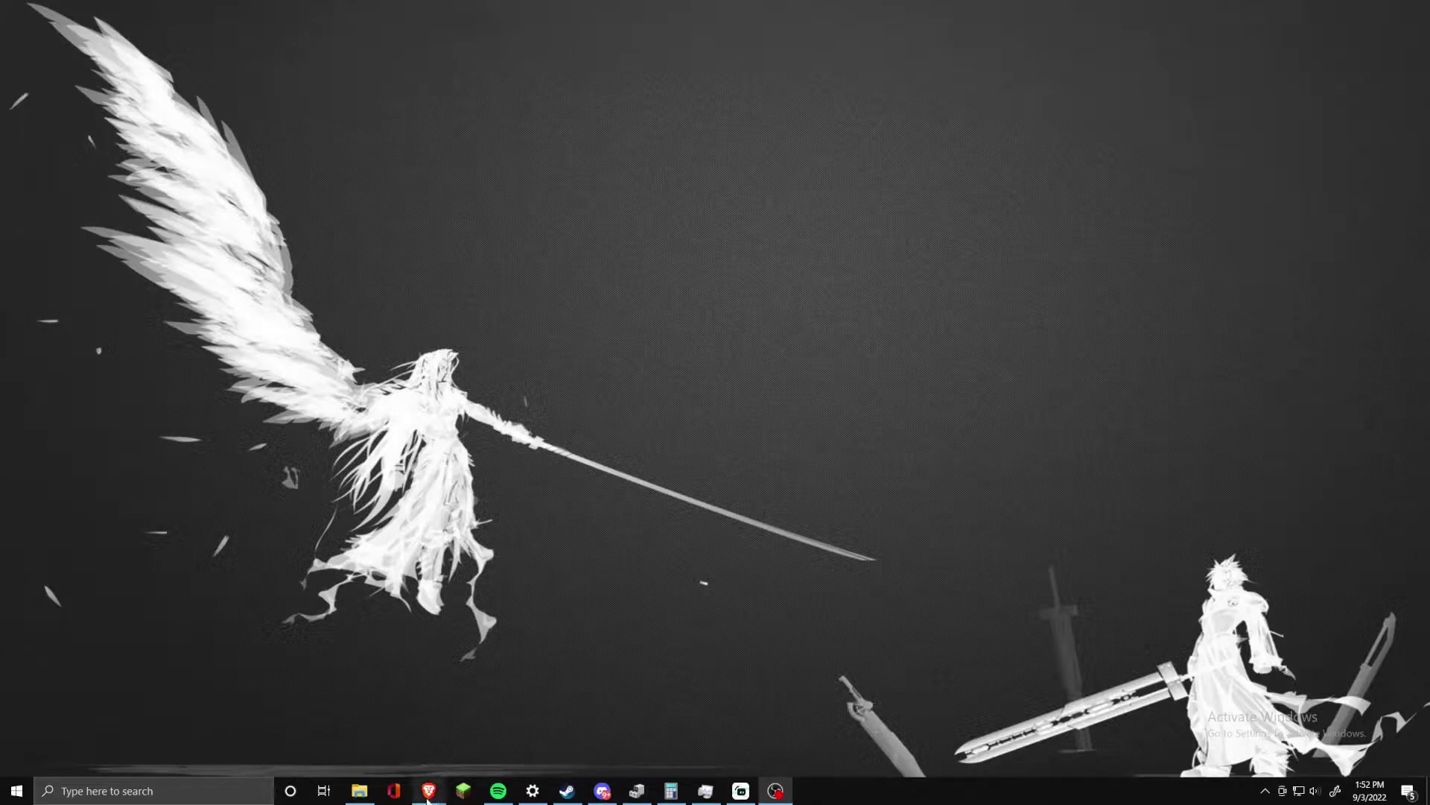
# Load the nginx-obs-automatic-low-bitrate-switching GitHub repository in the Brave new tab.
pyautogui.moveTo(435, 799)
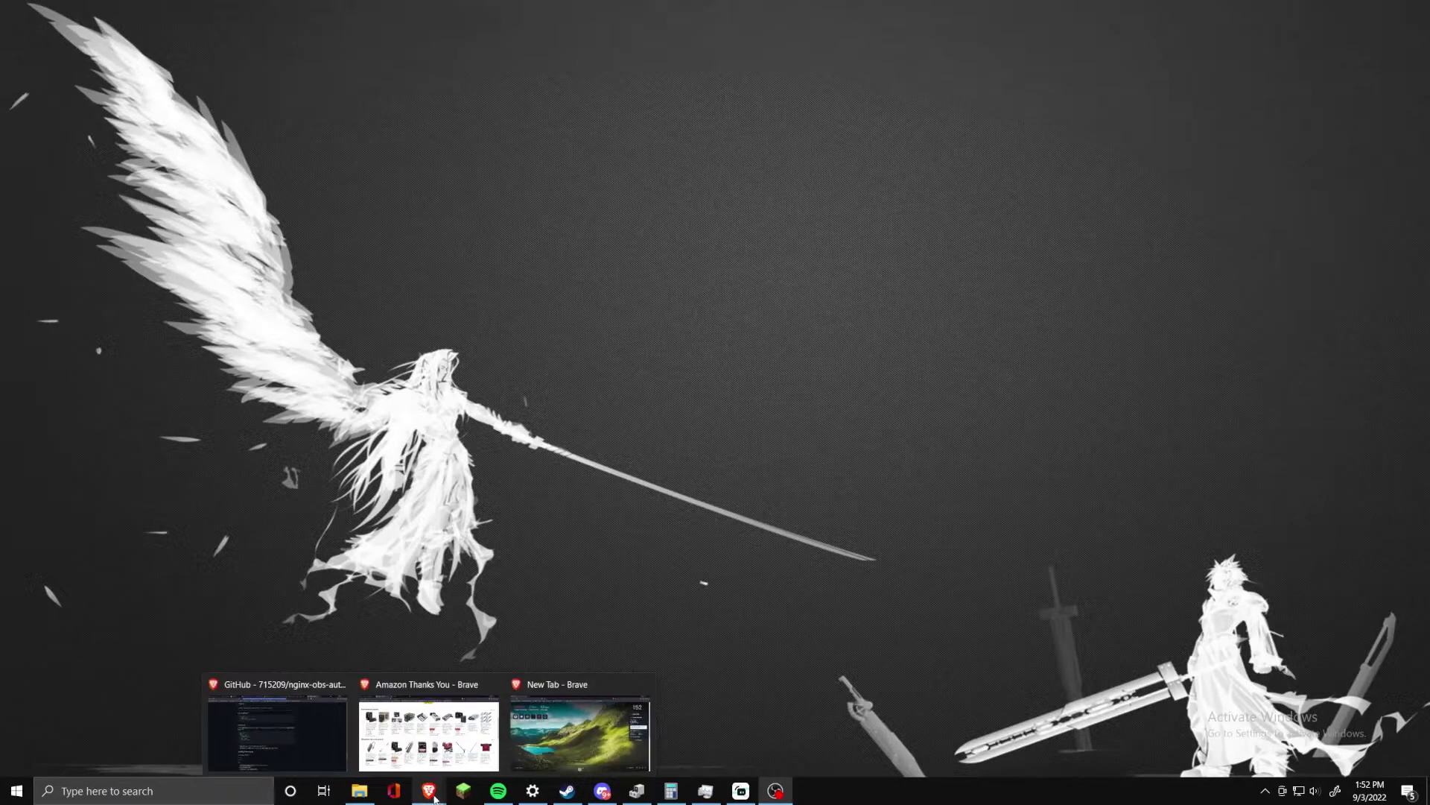
pyautogui.click(533, 736)
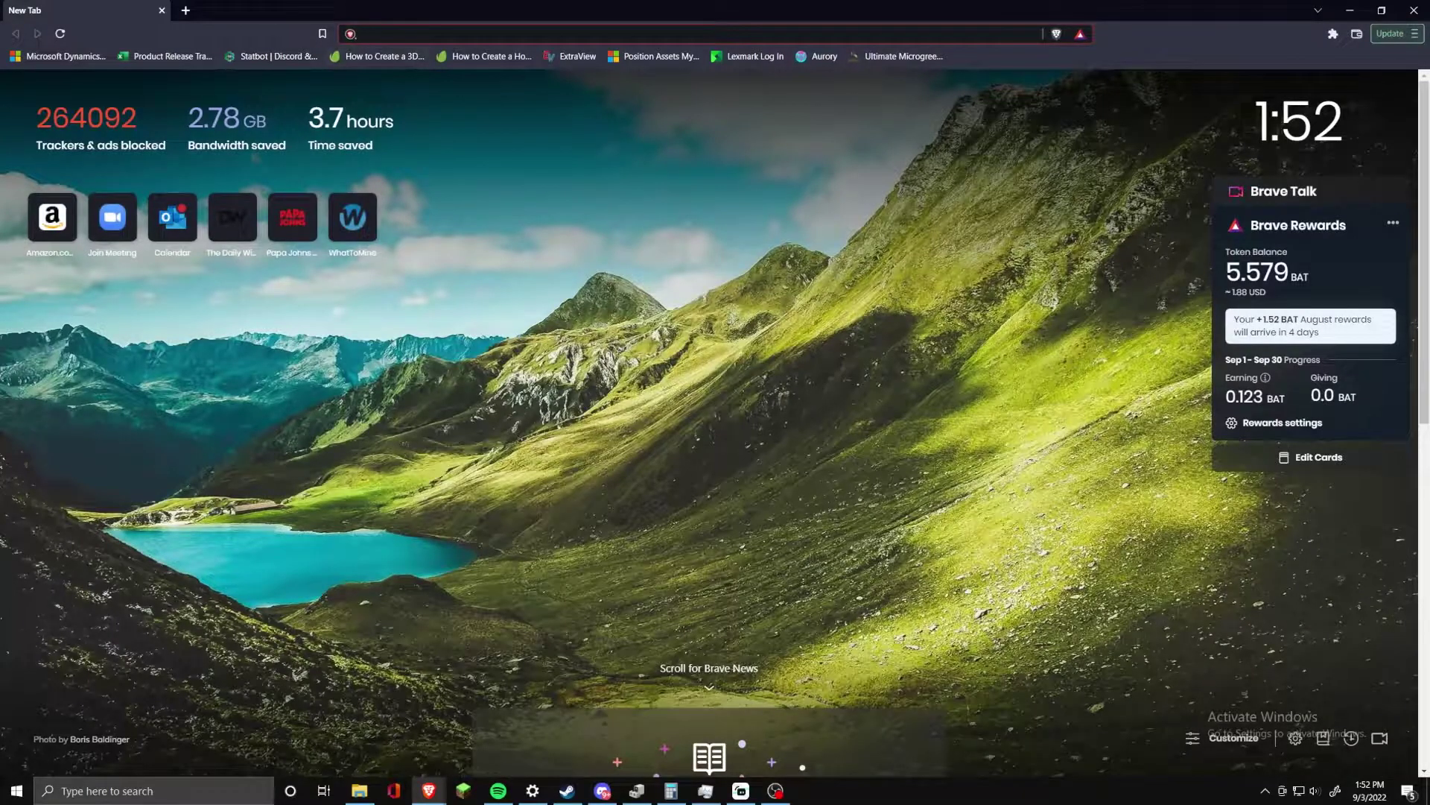
pyautogui.write('https://github.com/715209/nginx-obs-automatic-low-bitrate-switching#using-the-built-in-node-media-server')
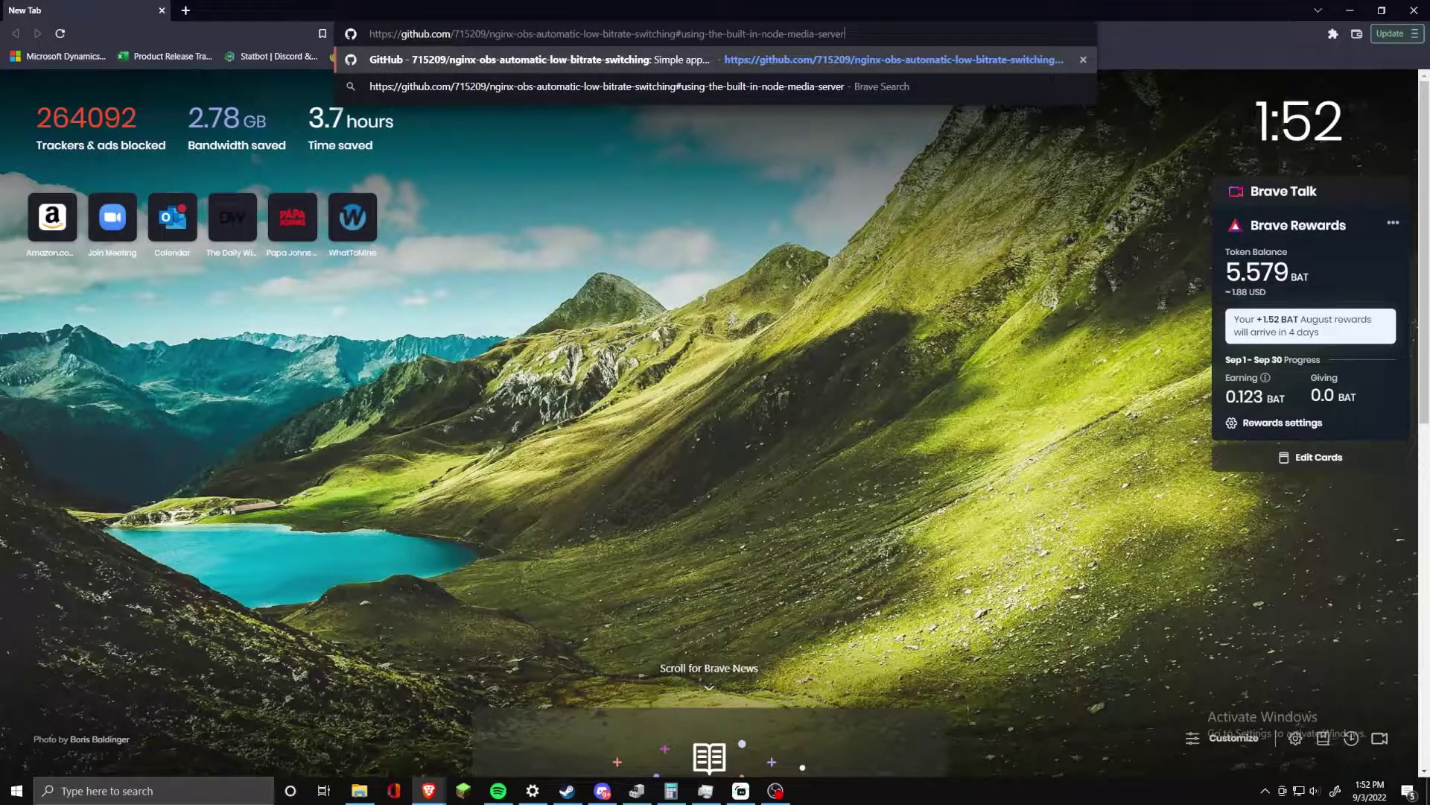
pyautogui.moveTo(845, 34); pyautogui.dragTo(481, 17)
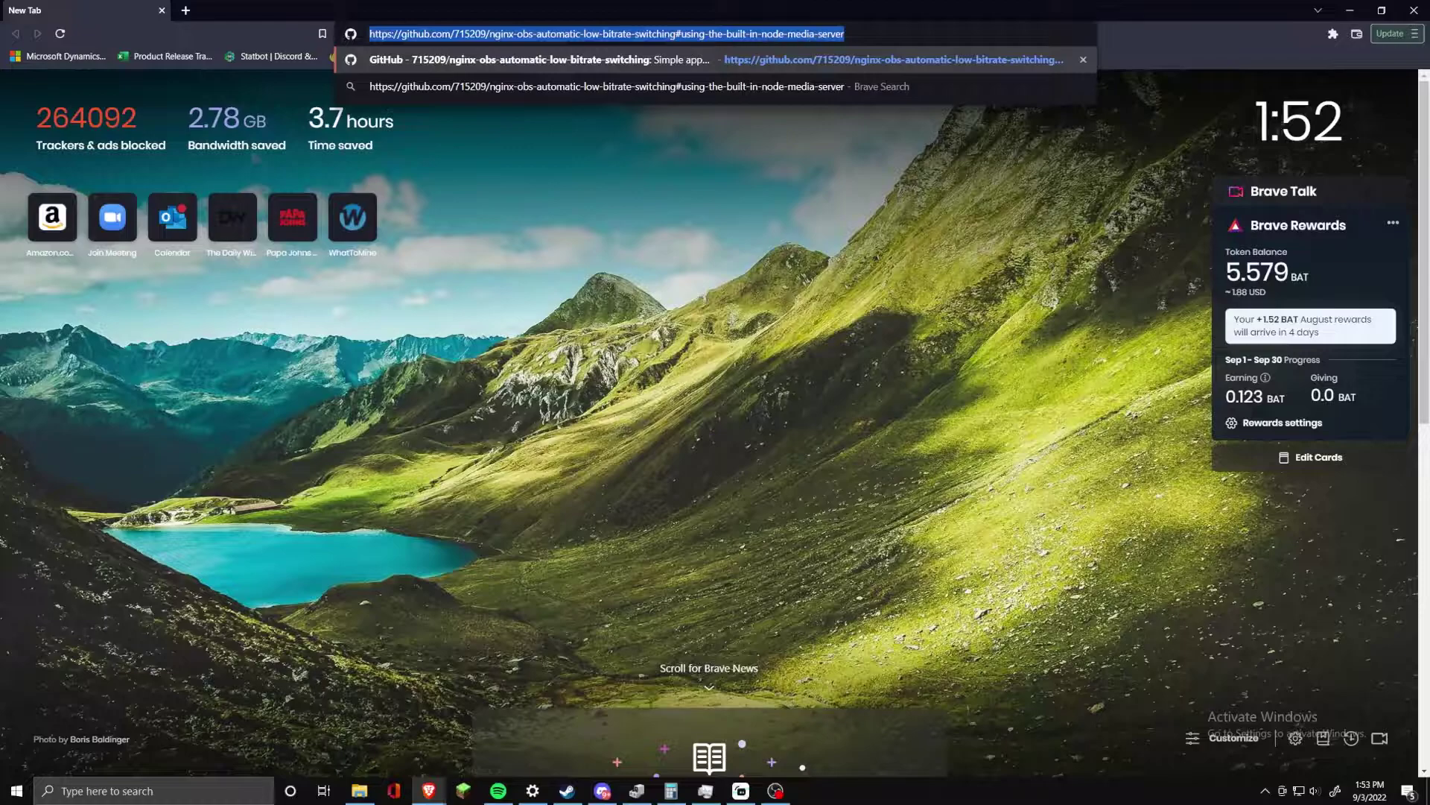
pyautogui.press('Return')
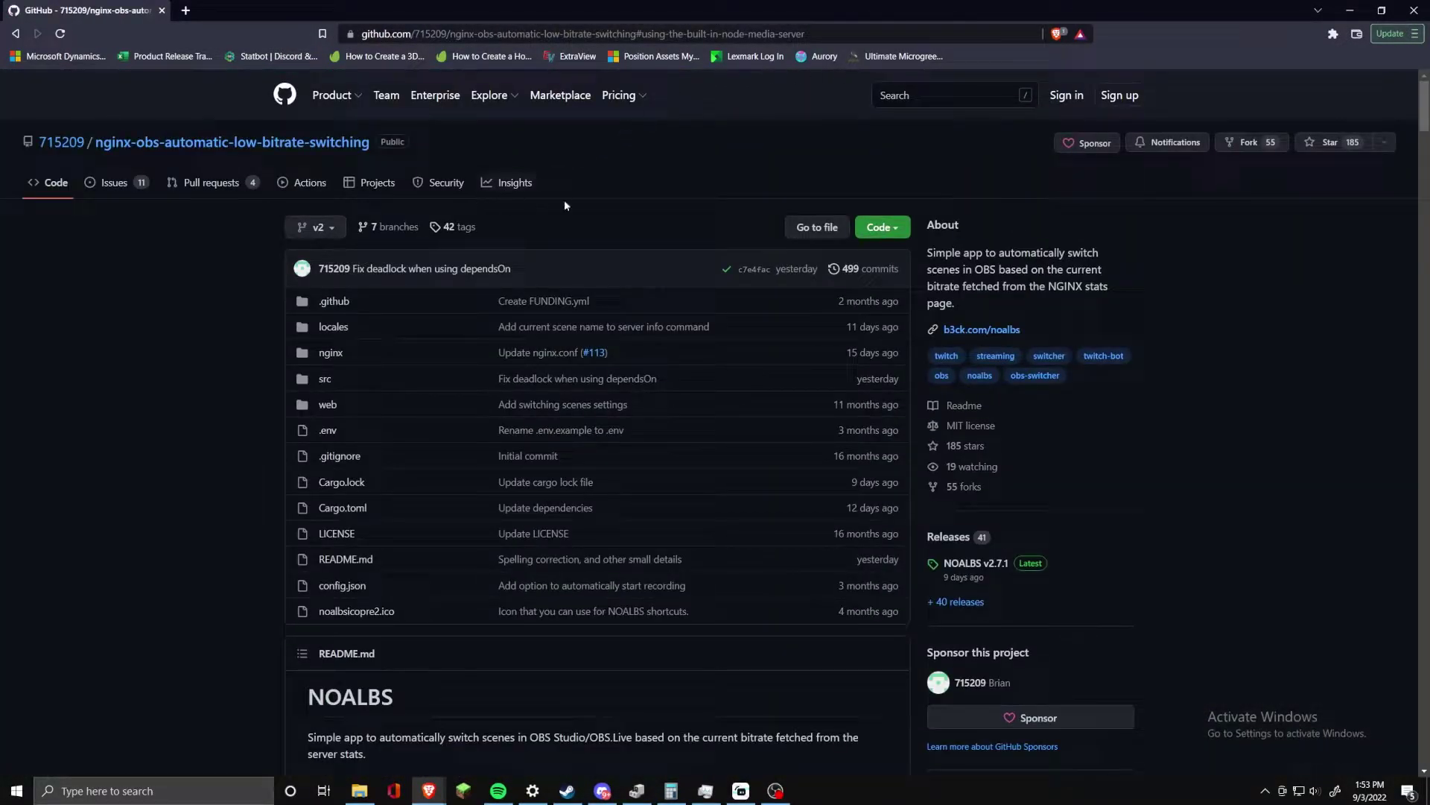
# Scroll the README to NGINX Setup and highlight the paragraph about the ready-made zip.
pyautogui.scroll(-2, 540, 571)
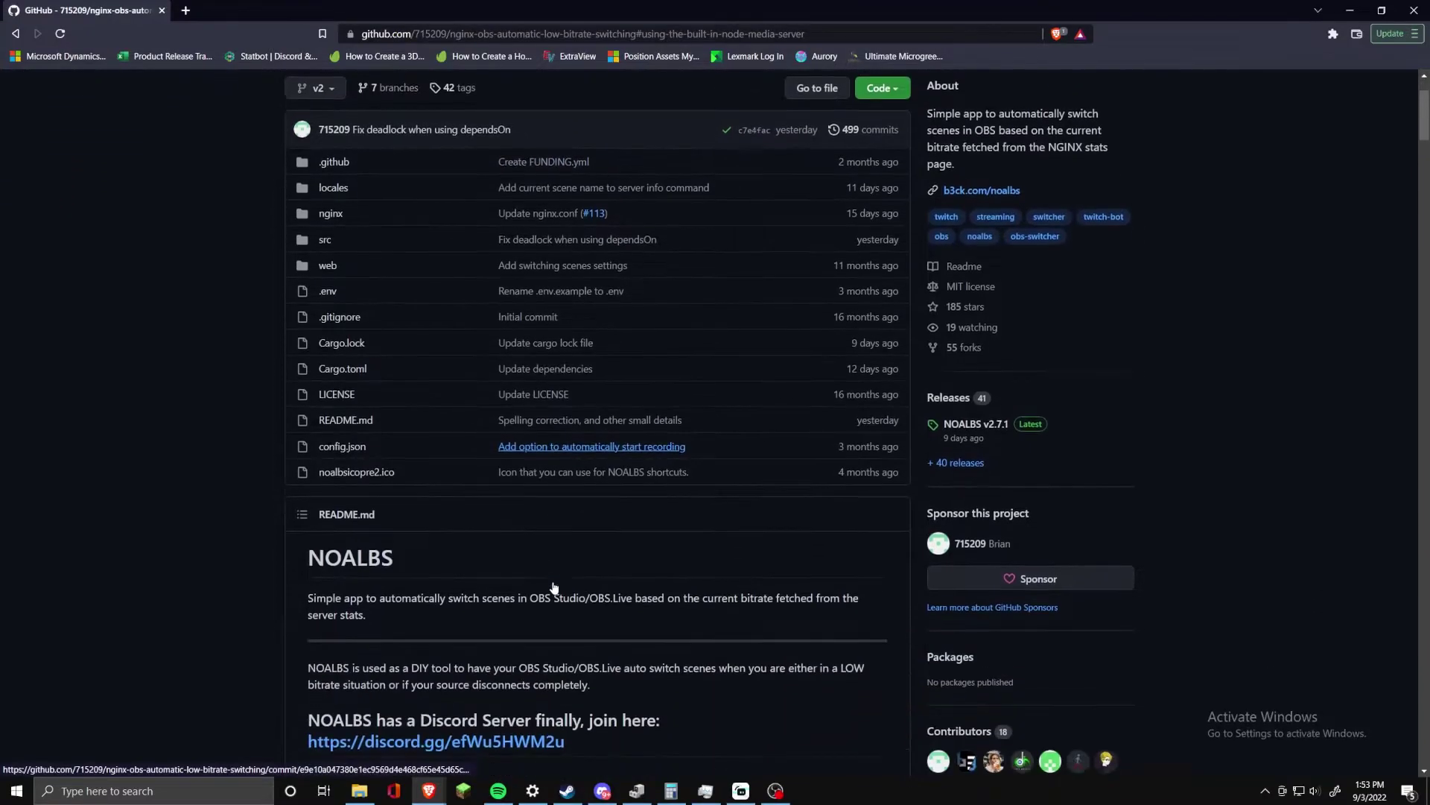
pyautogui.scroll(-4, 361, 222)
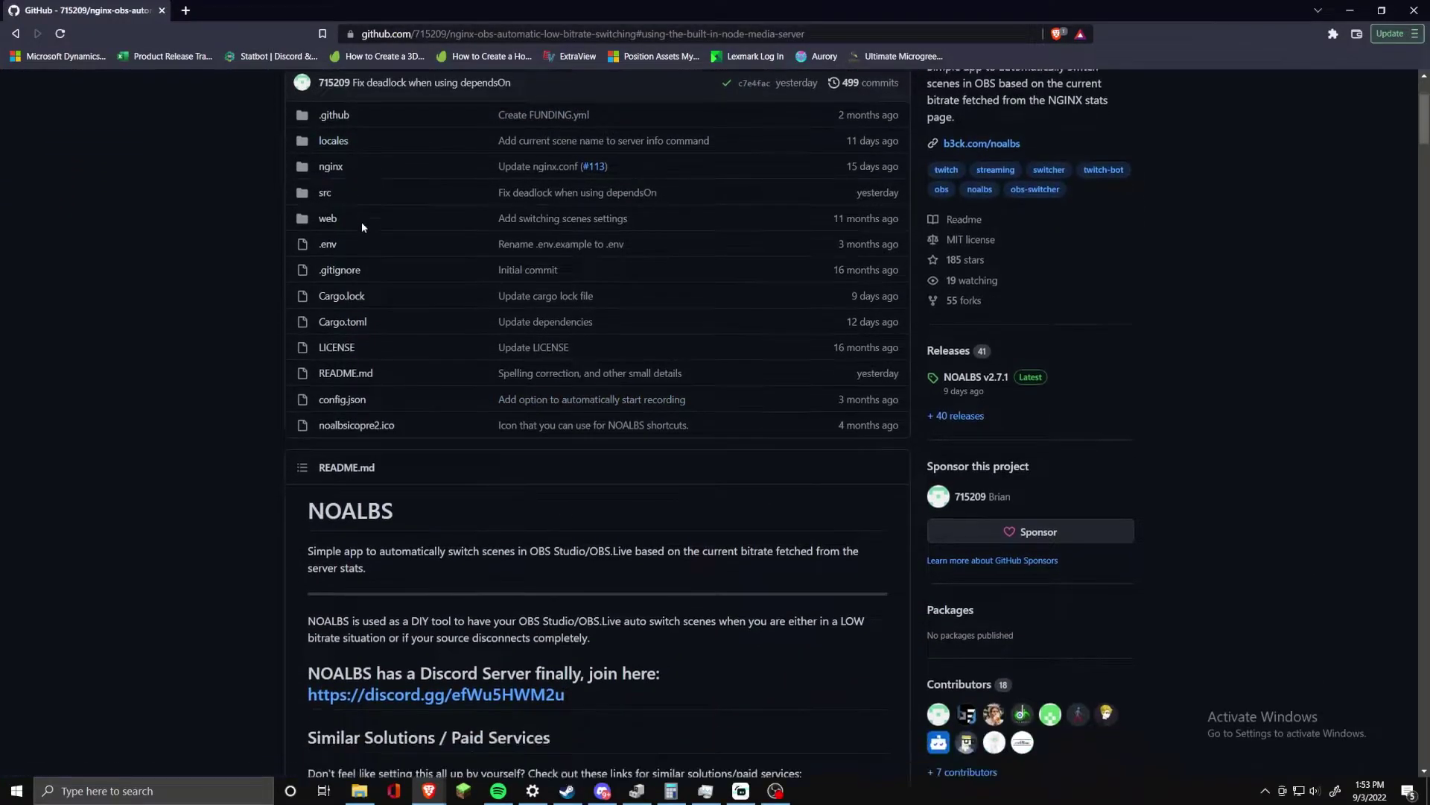
pyautogui.scroll(-9, 363, 233)
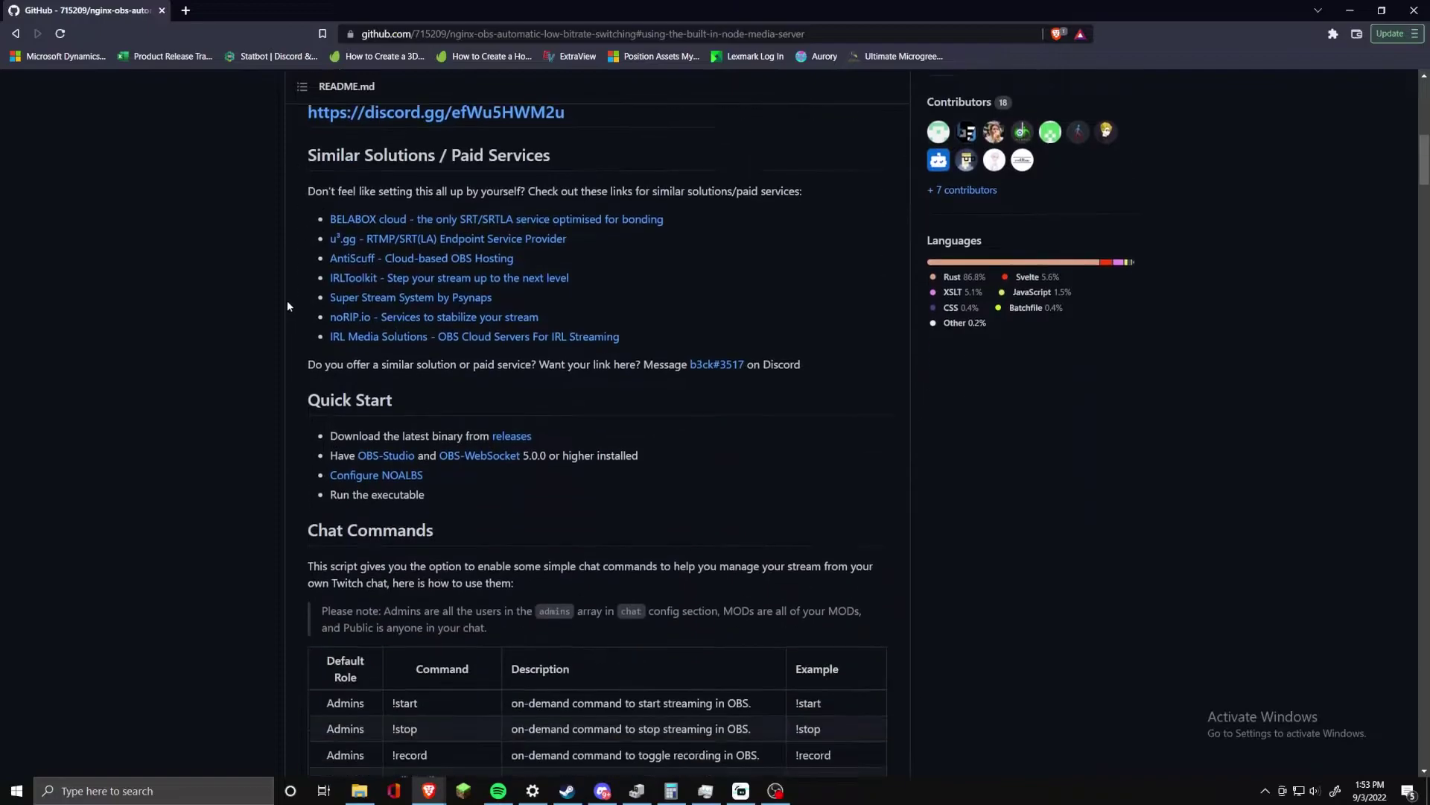
pyautogui.scroll(-20, 291, 447)
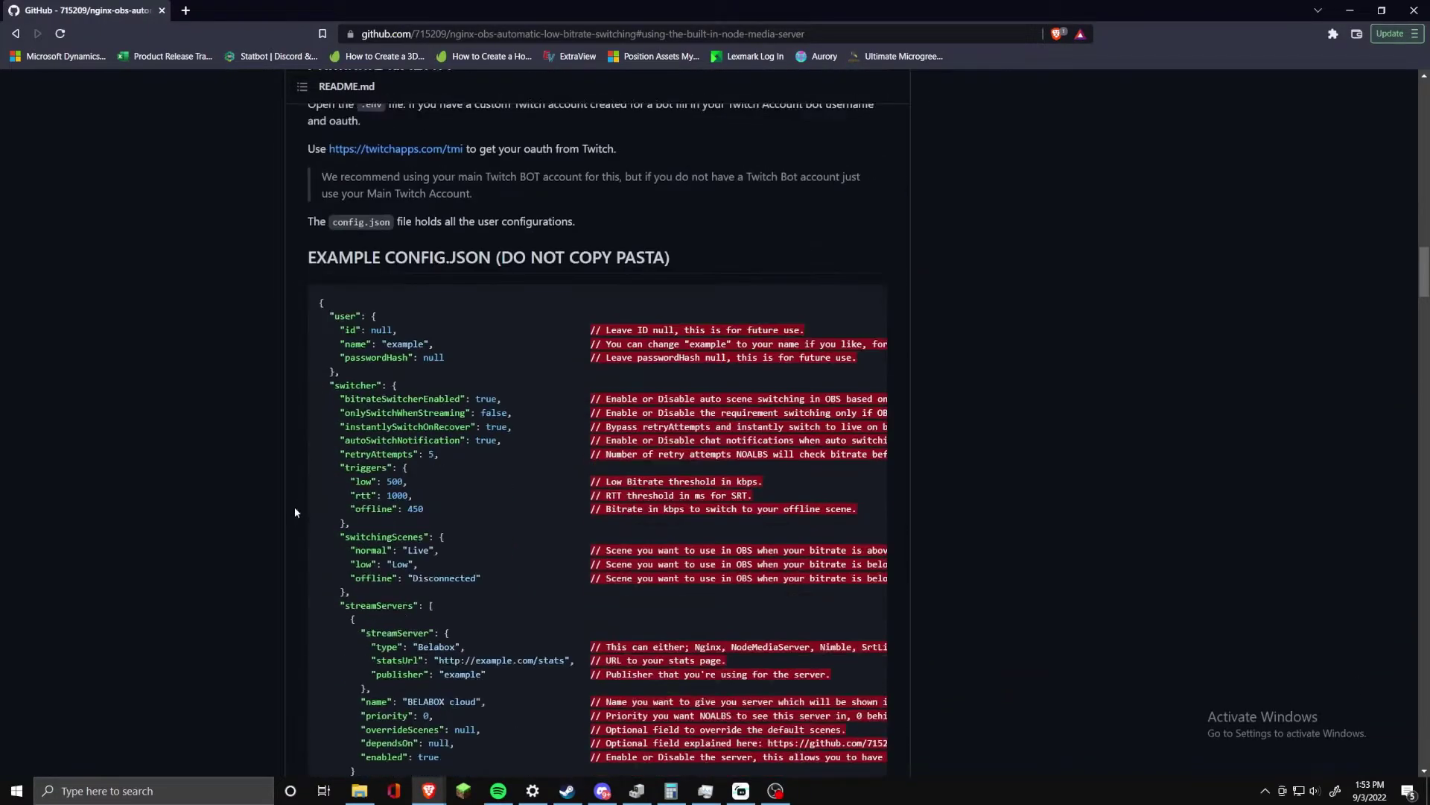
pyautogui.scroll(-20, 292, 521)
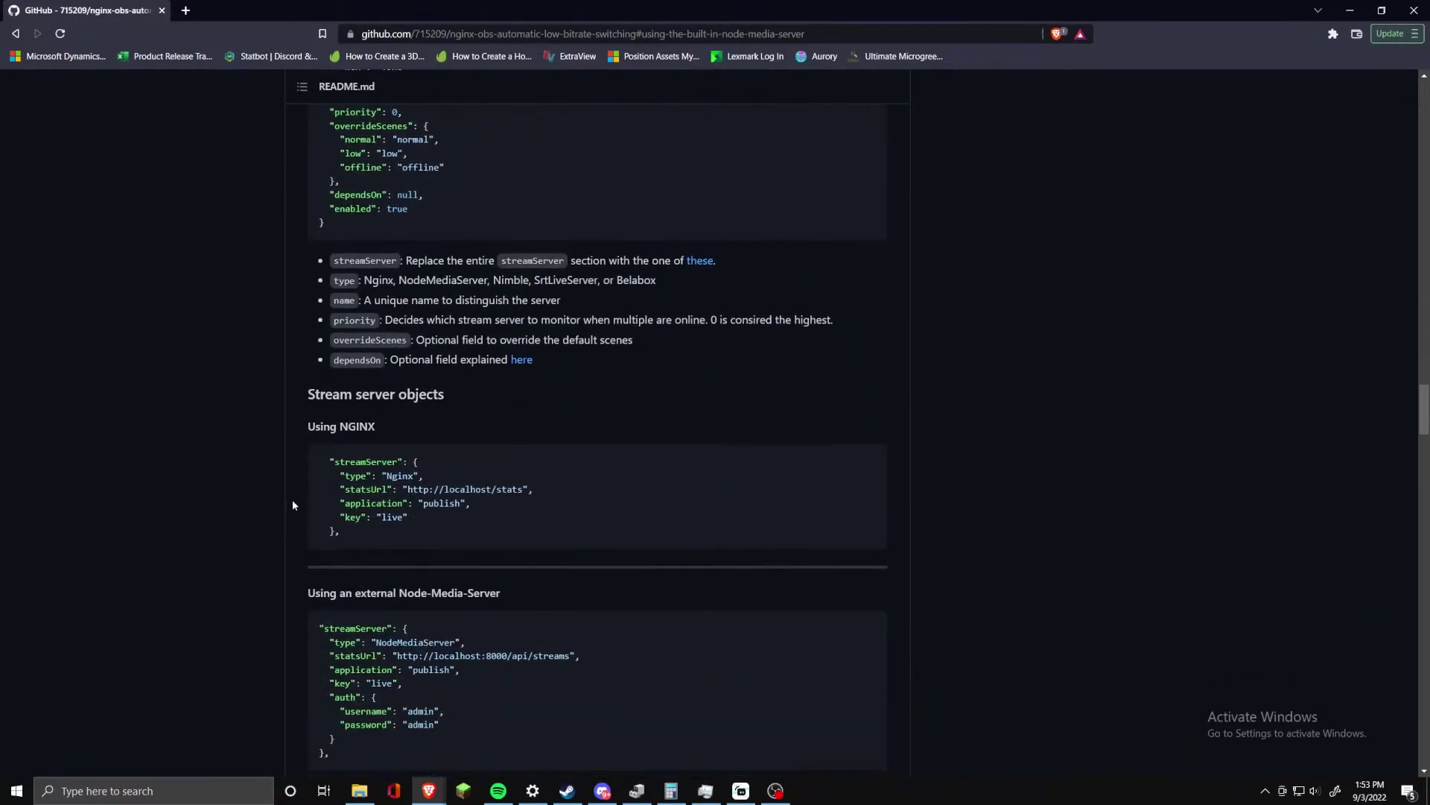
pyautogui.scroll(-20, 293, 504)
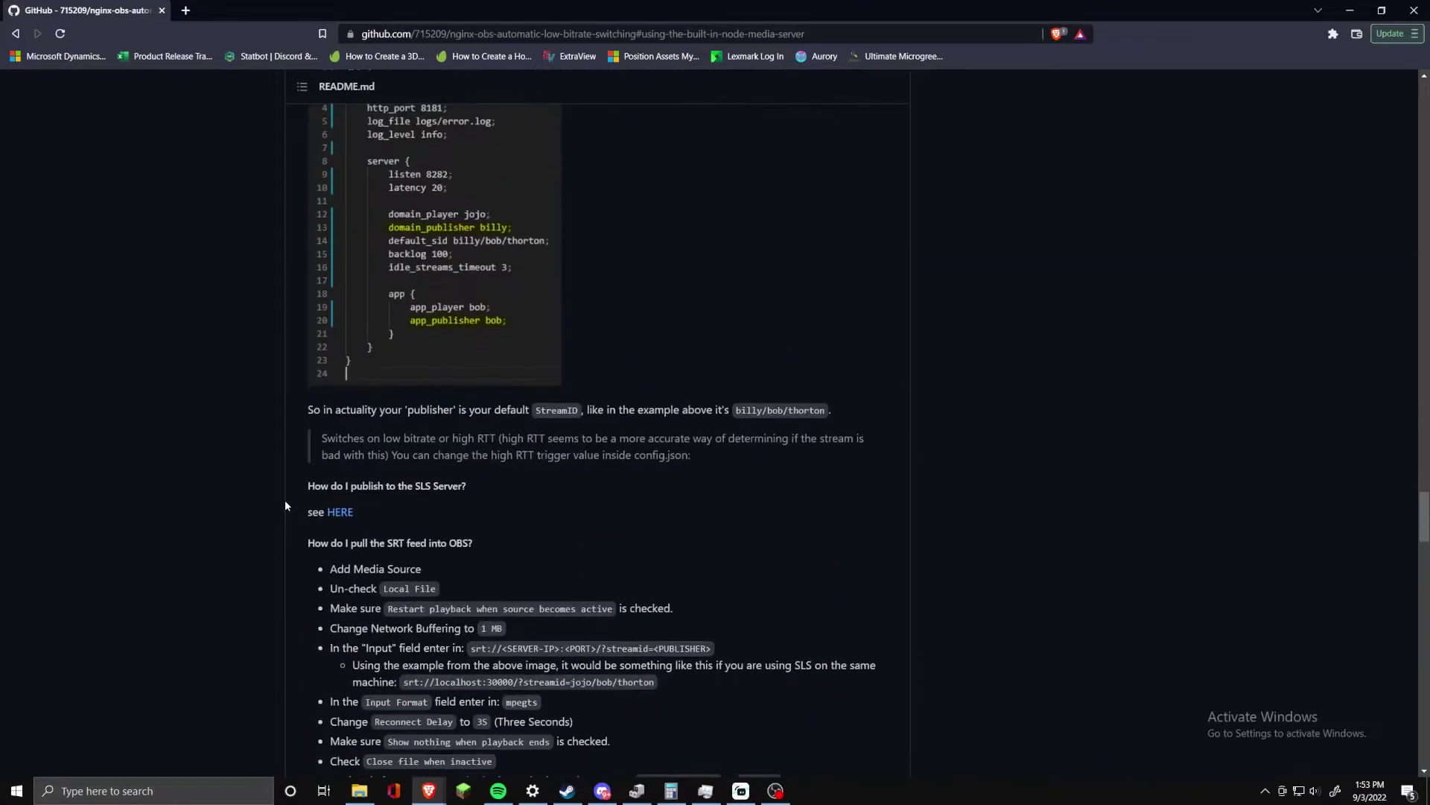
pyautogui.scroll(-20, 284, 505)
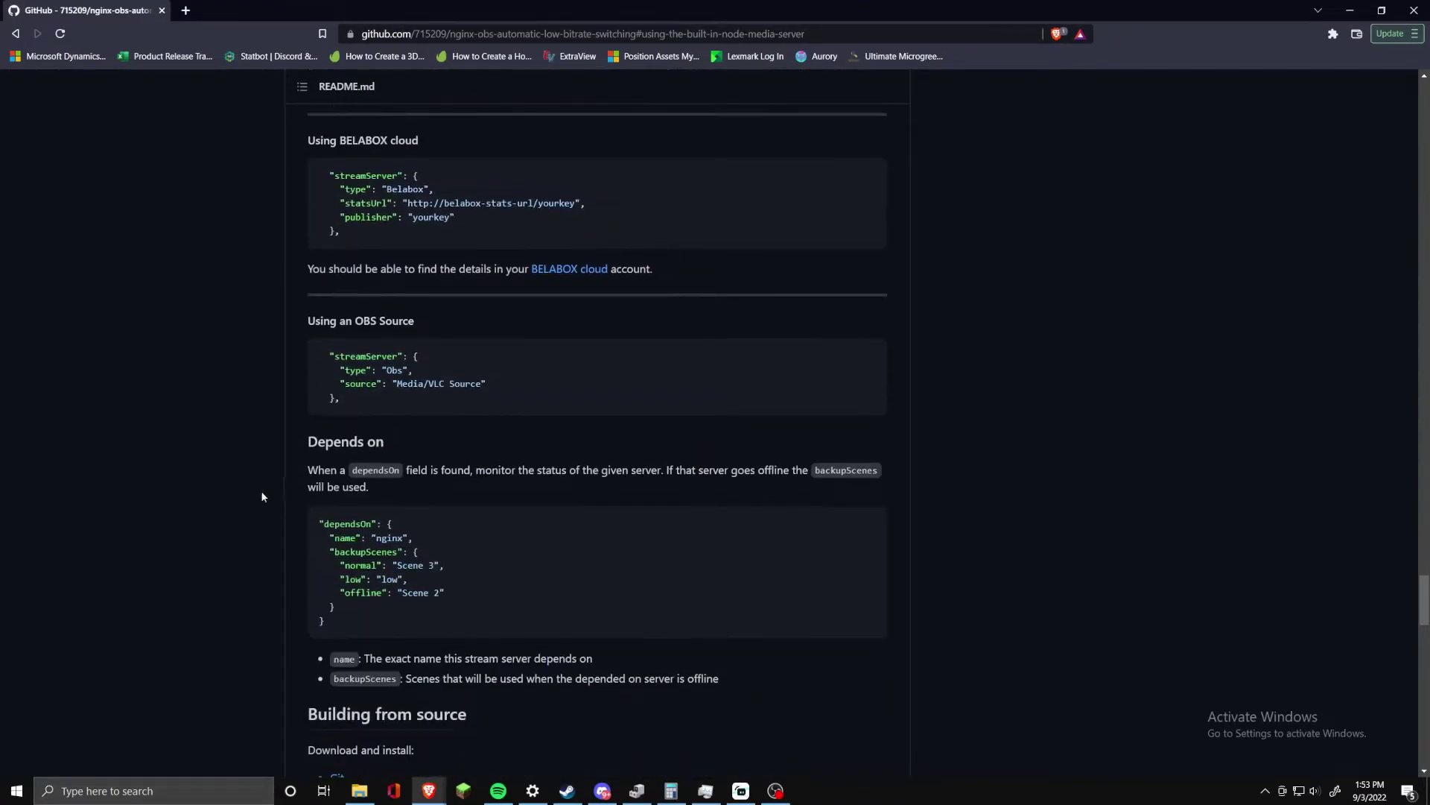
pyautogui.scroll(3, 259, 488)
pyautogui.scroll(-6, 260, 486)
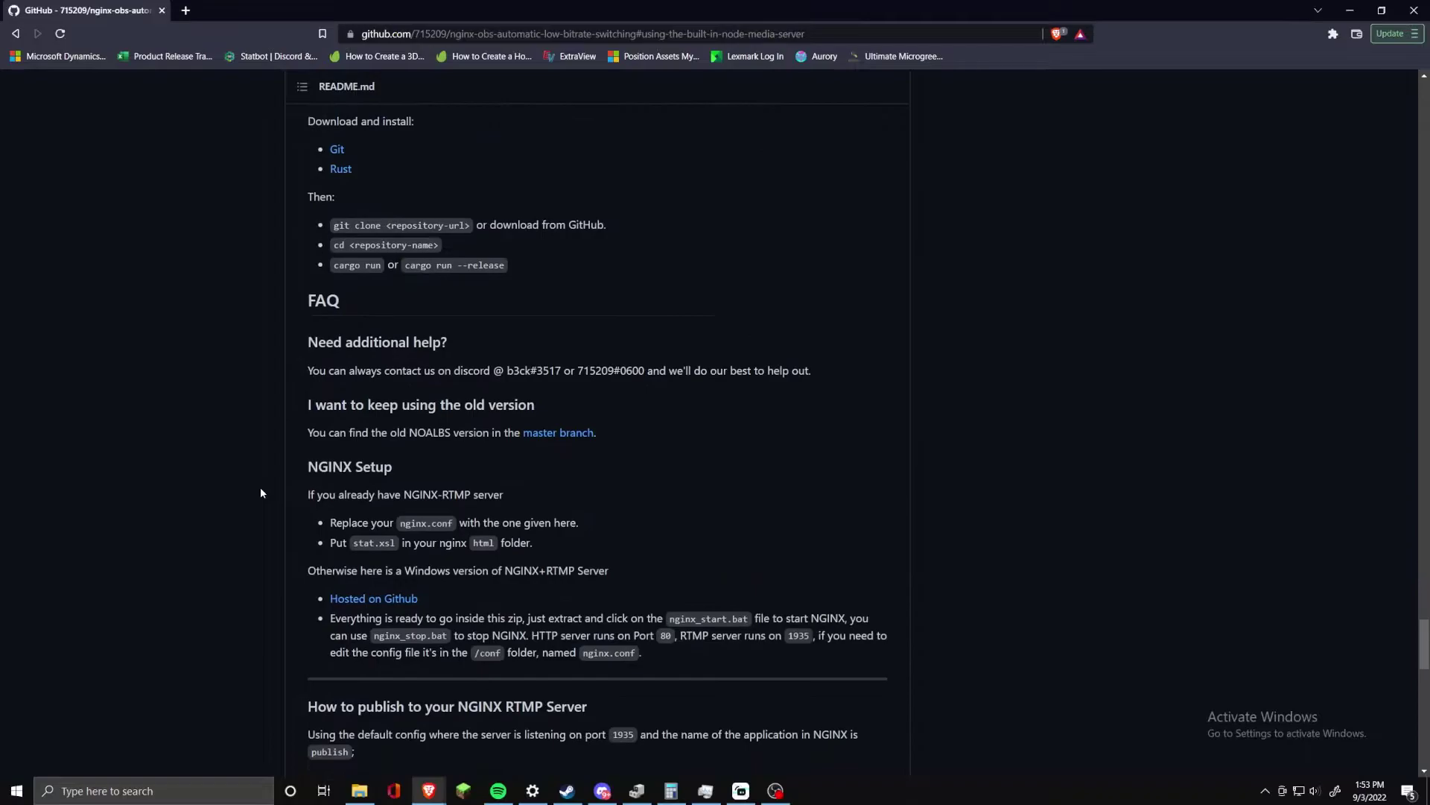
pyautogui.moveTo(593, 405); pyautogui.dragTo(301, 326)
pyautogui.click(274, 465)
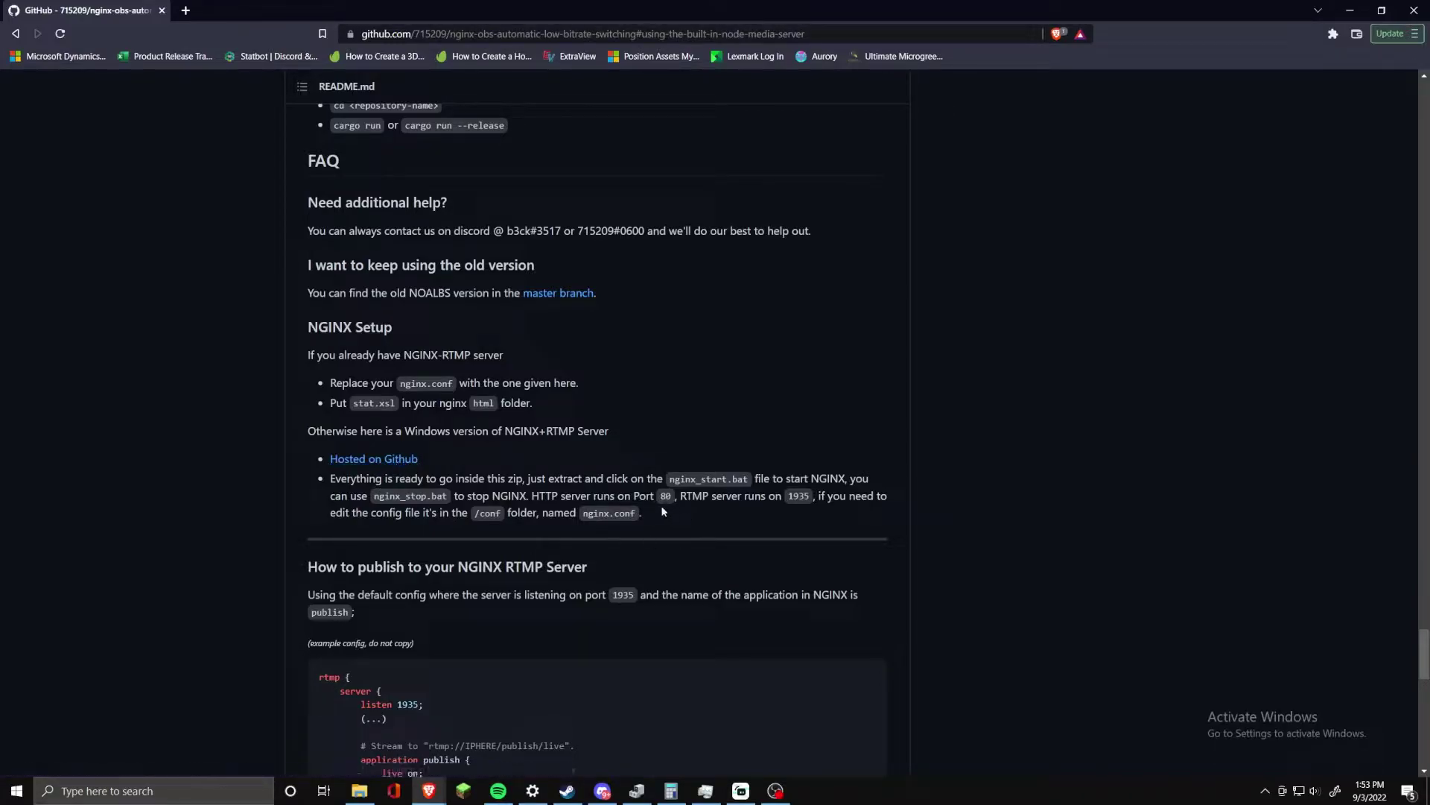
pyautogui.moveTo(645, 514); pyautogui.dragTo(327, 485)
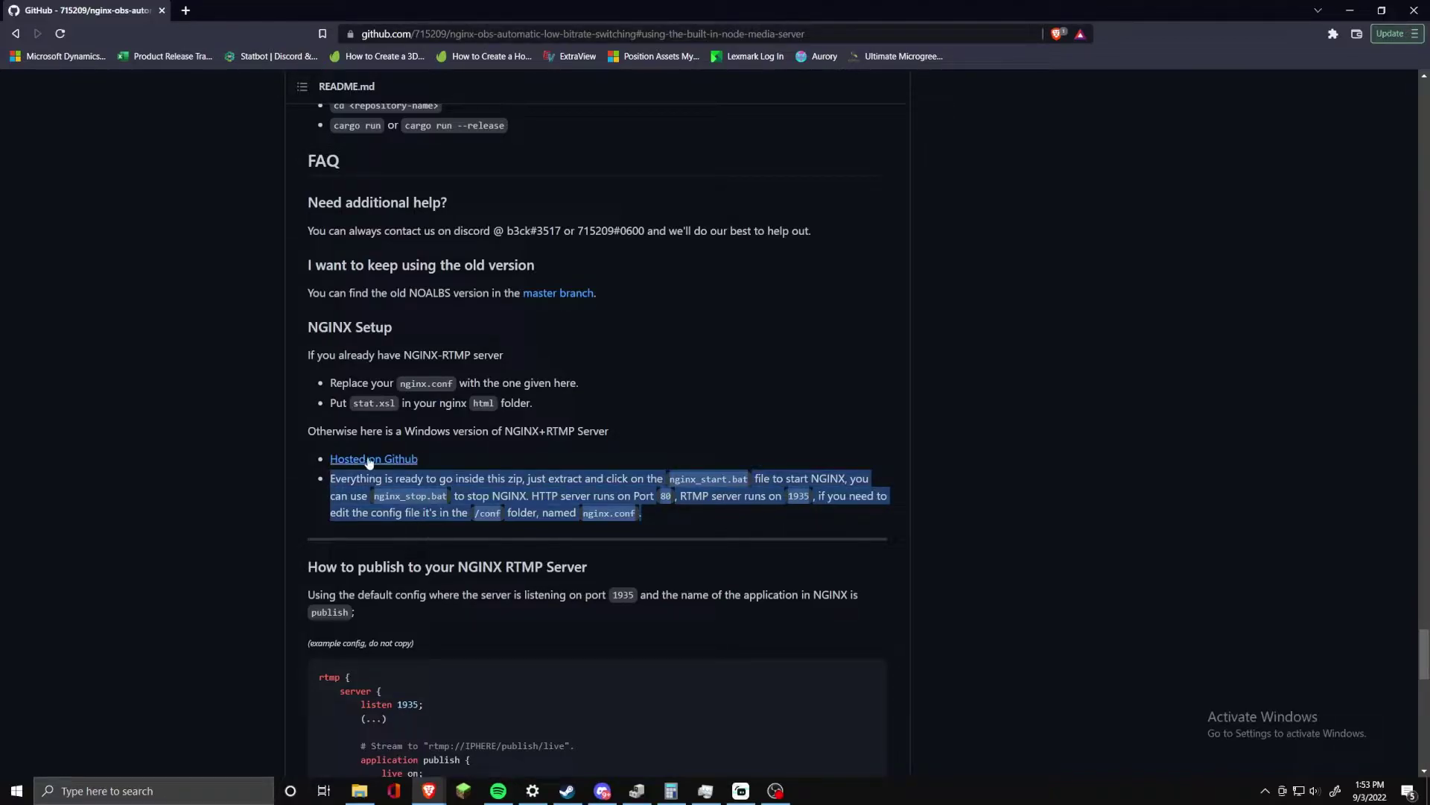
# Save the Windows NGINX+RTMP server zip to the Desktop, then minimise Brave.
pyautogui.click(402, 461)
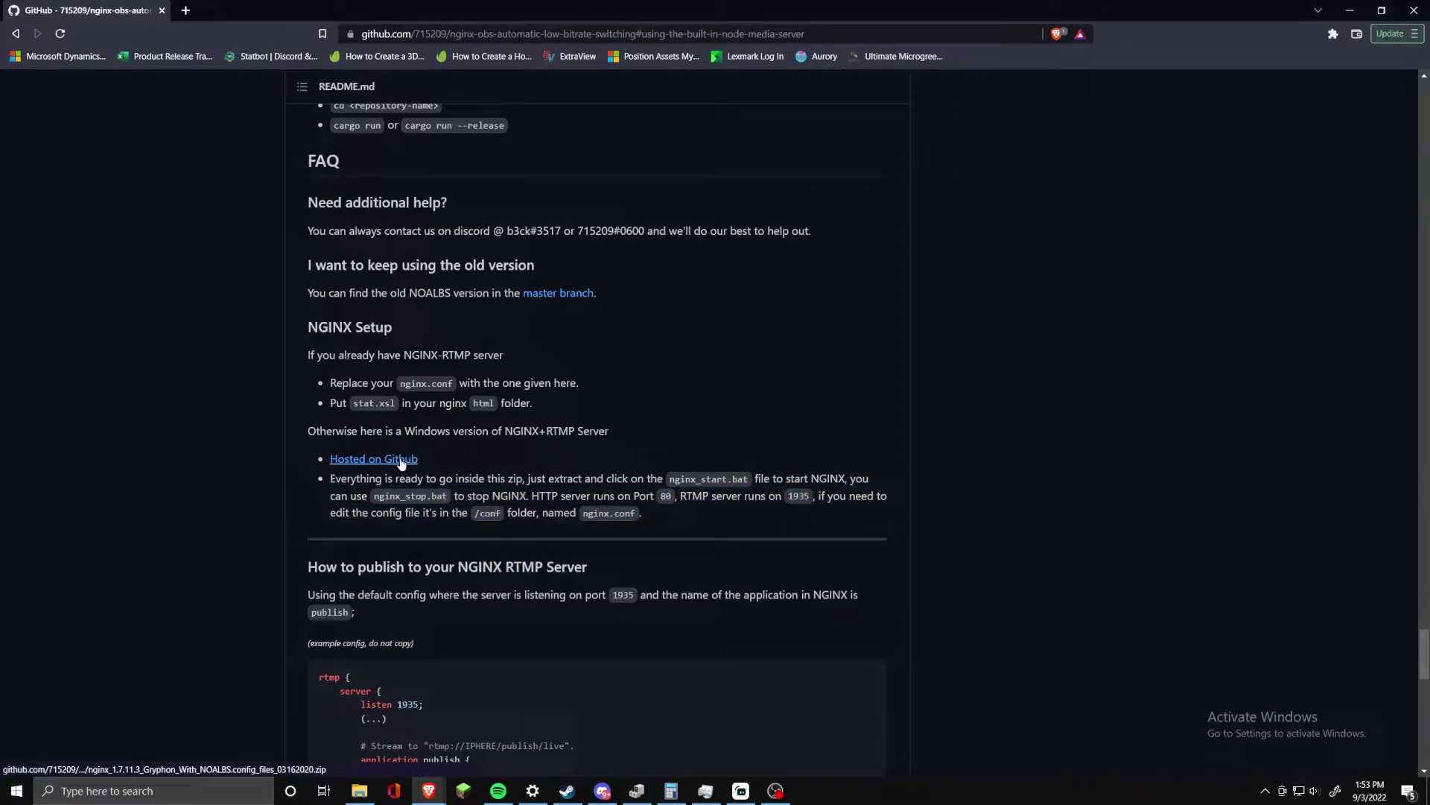
pyautogui.click(402, 460)
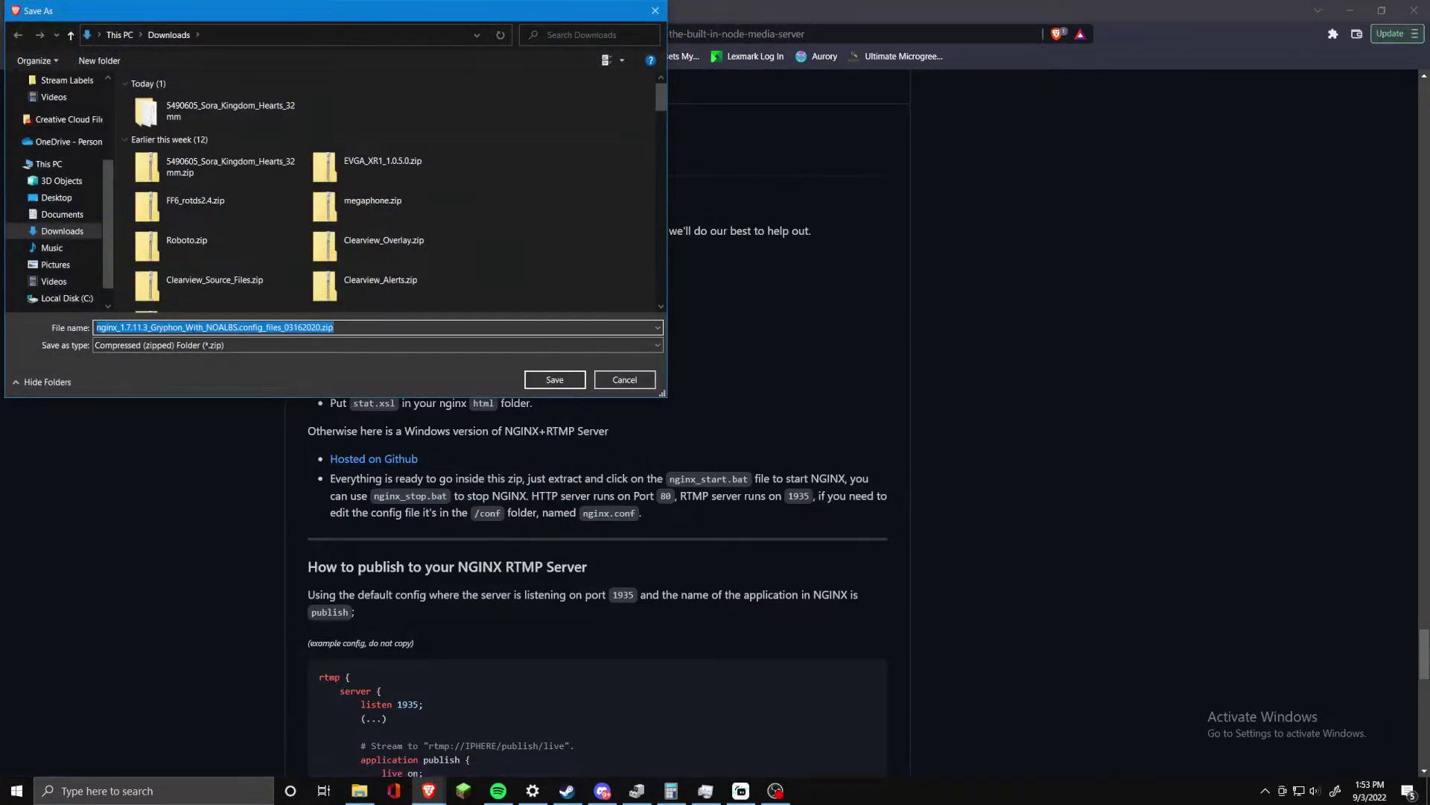
pyautogui.click(56, 198)
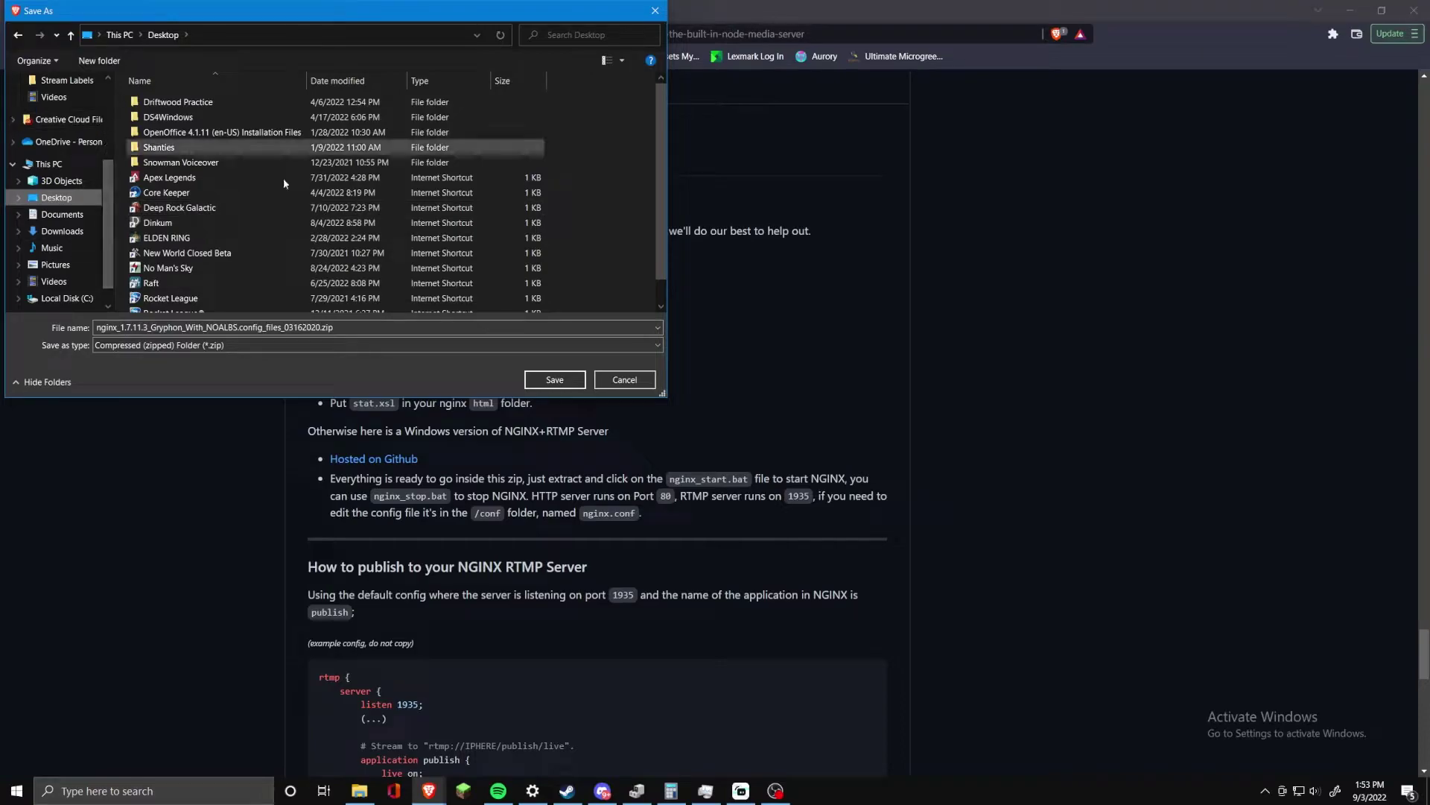
pyautogui.click(555, 380)
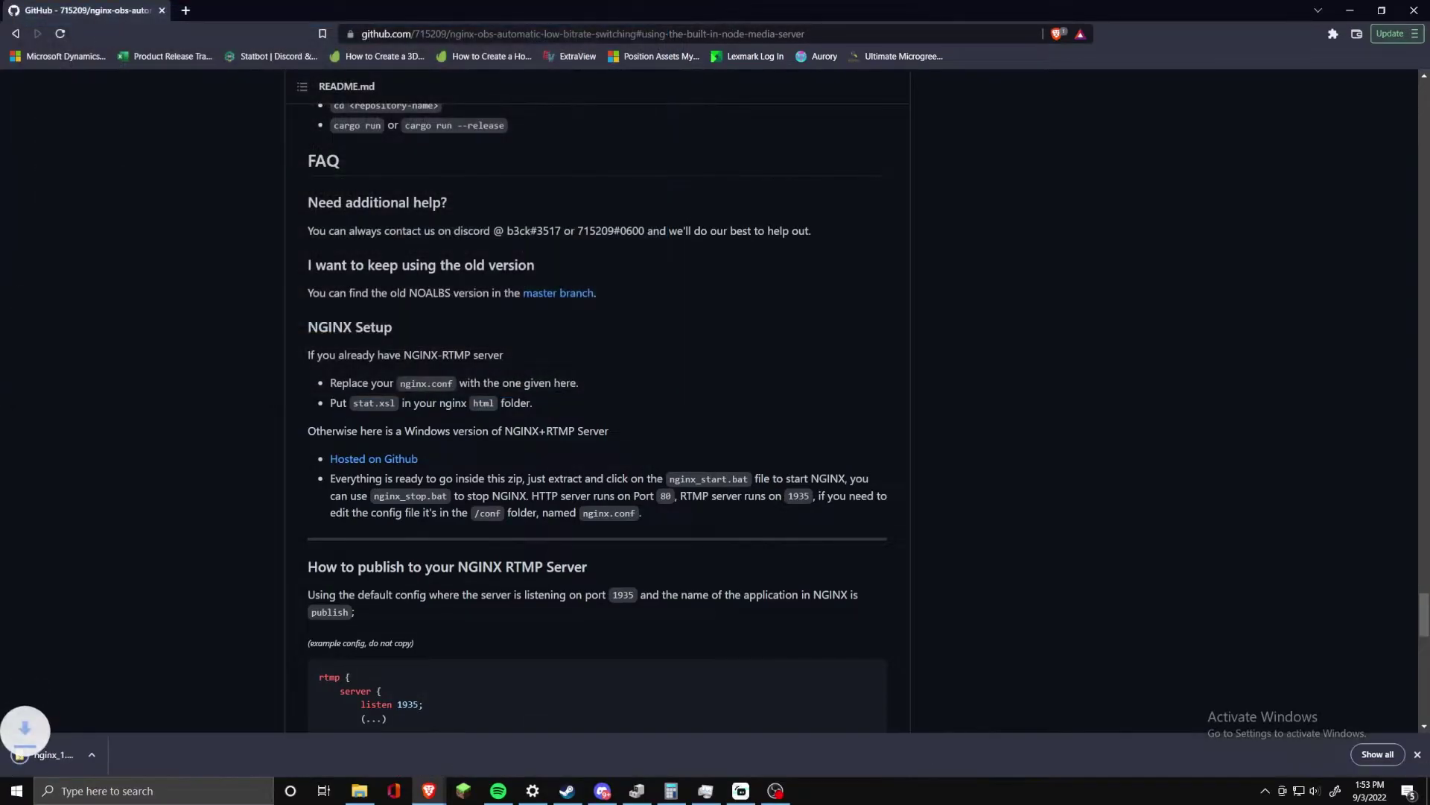
pyautogui.click(1350, 10)
# Extract the nginx zip into an nginx_1.7.11.3_Gryphon folder on the desktop and delete the zip.
pyautogui.moveTo(52, 37); pyautogui.dragTo(907, 441)
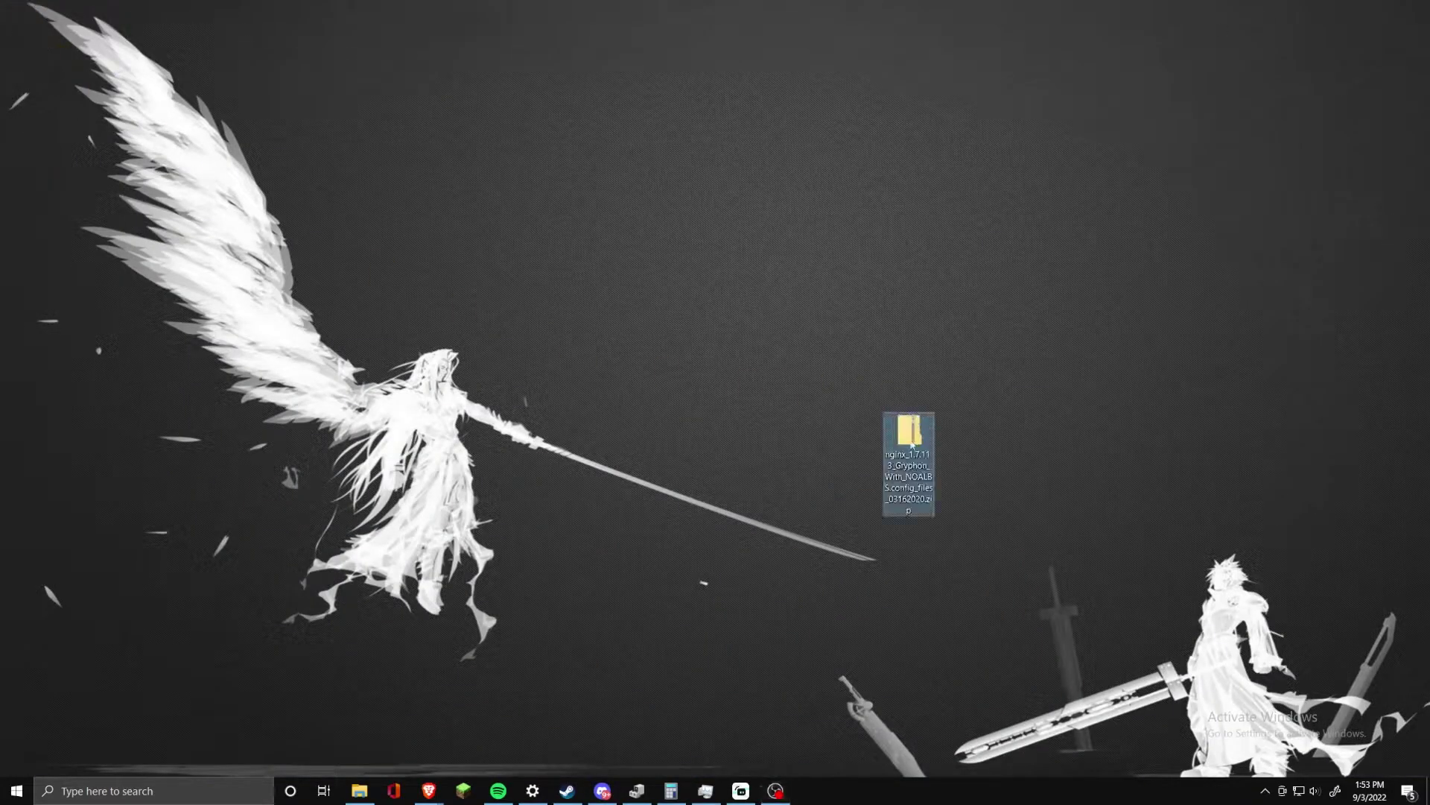
pyautogui.rightClick(908, 441)
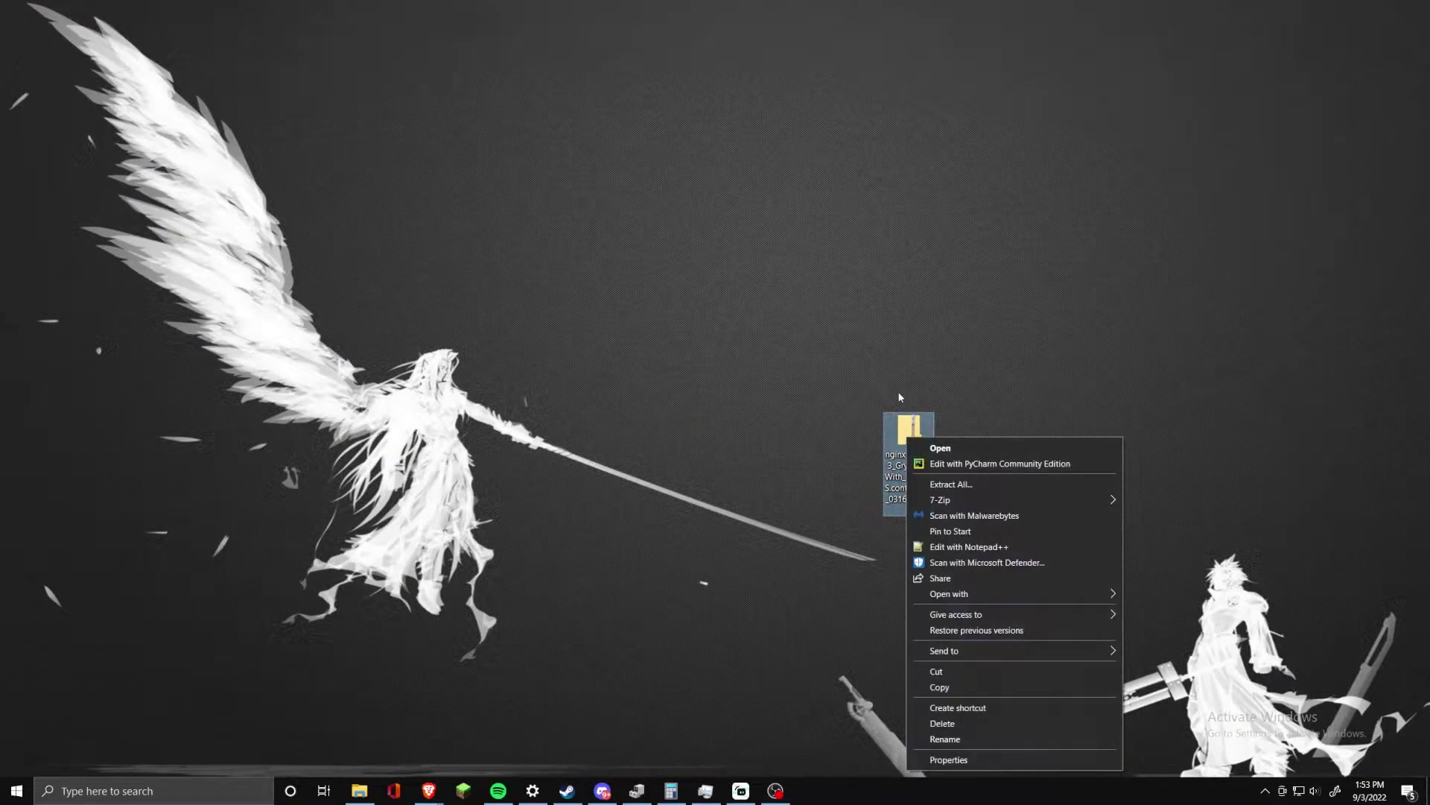
pyautogui.click(942, 485)
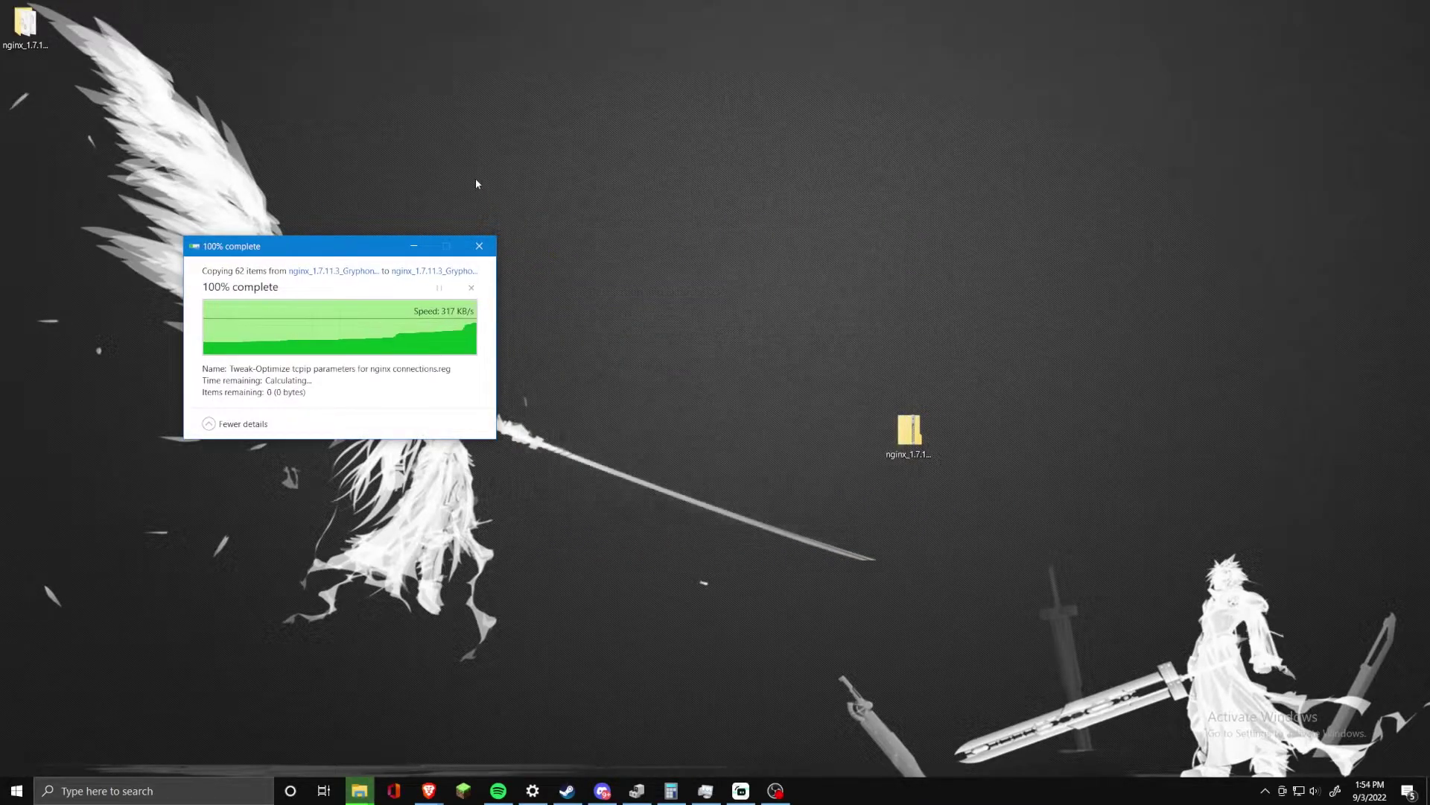
pyautogui.moveTo(459, 284); pyautogui.dragTo(820, 426)
pyautogui.click(911, 435)
pyautogui.press('Delete')
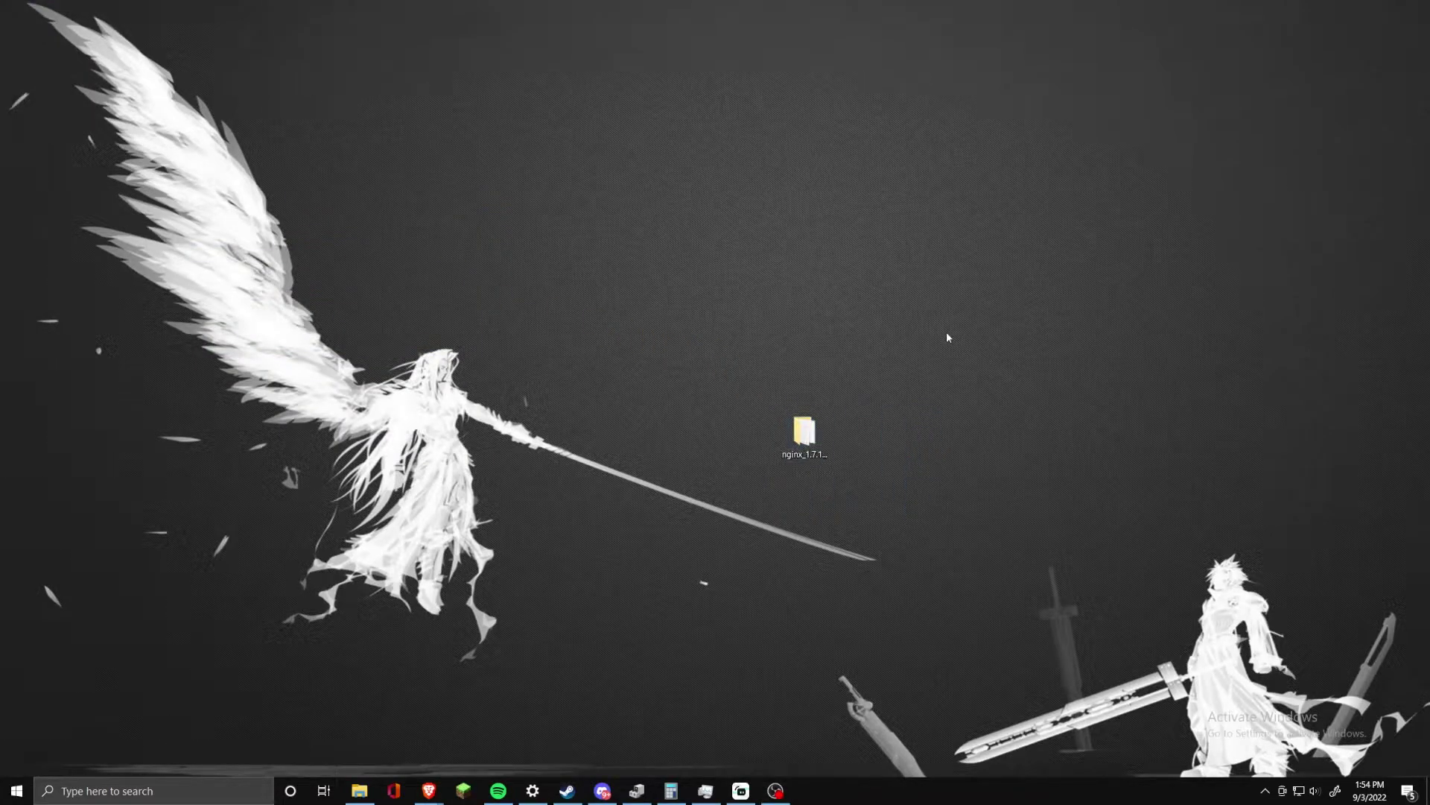
# Delete all 16 old nginx files and folders from C:\RTMP.
pyautogui.click(359, 791)
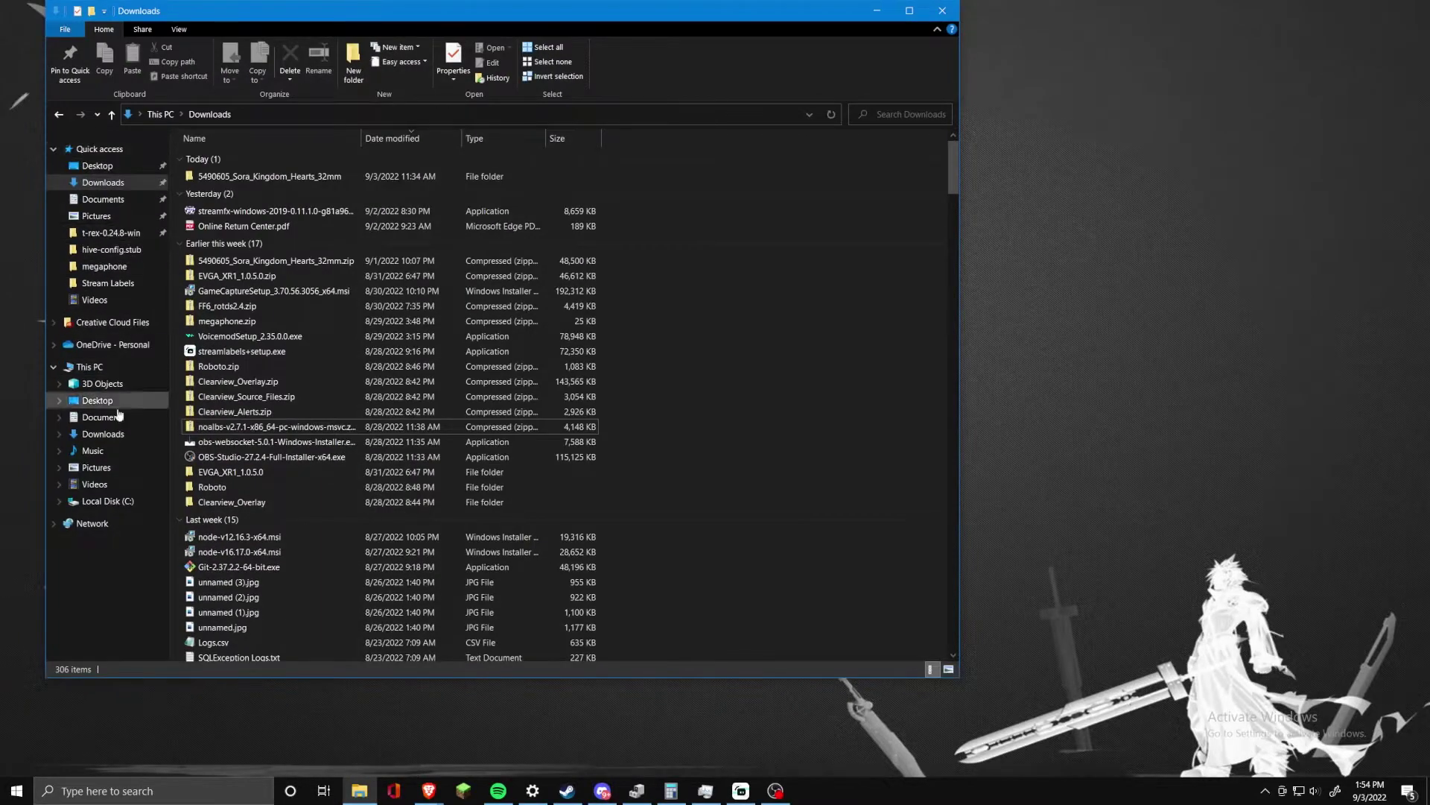
pyautogui.click(112, 503)
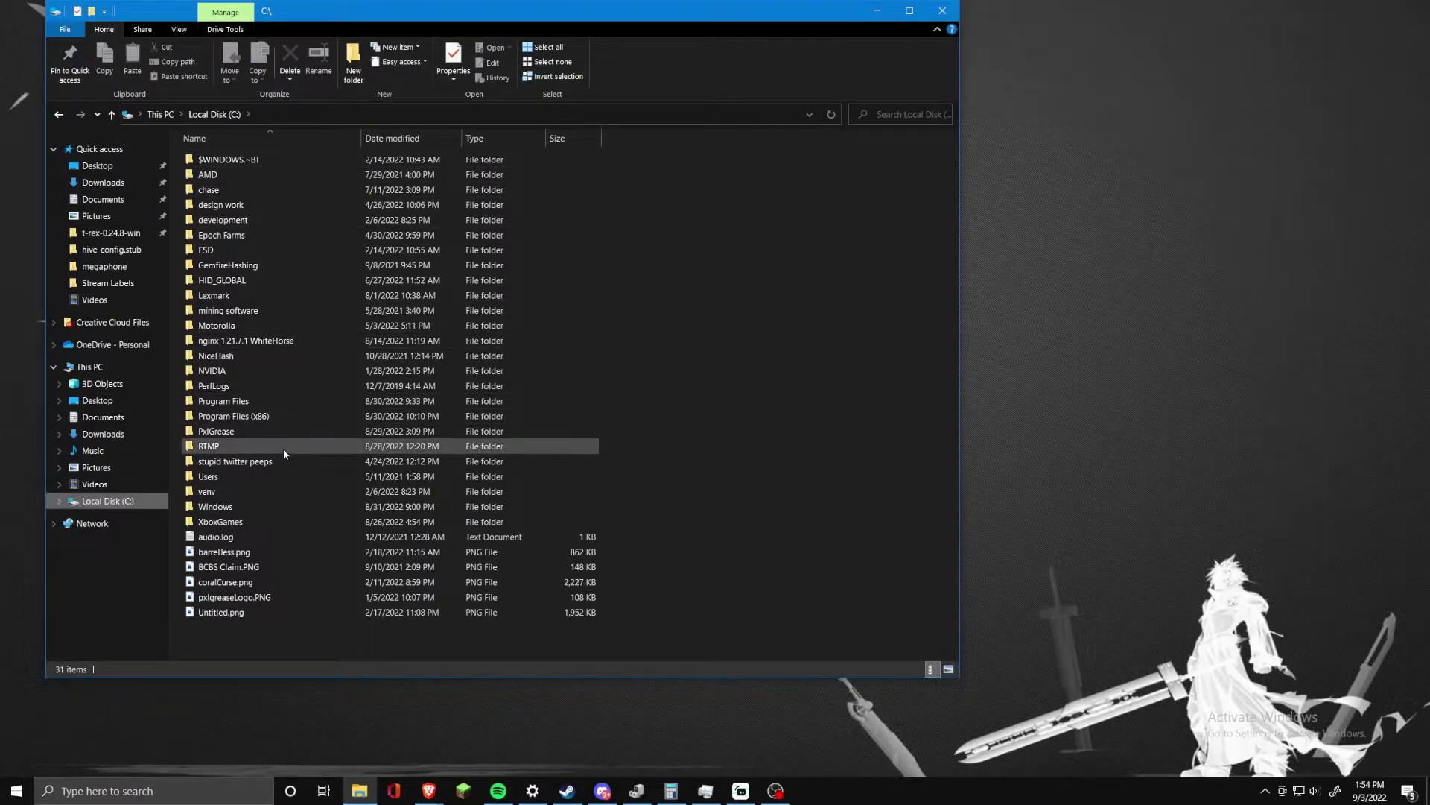
pyautogui.doubleClick(211, 448)
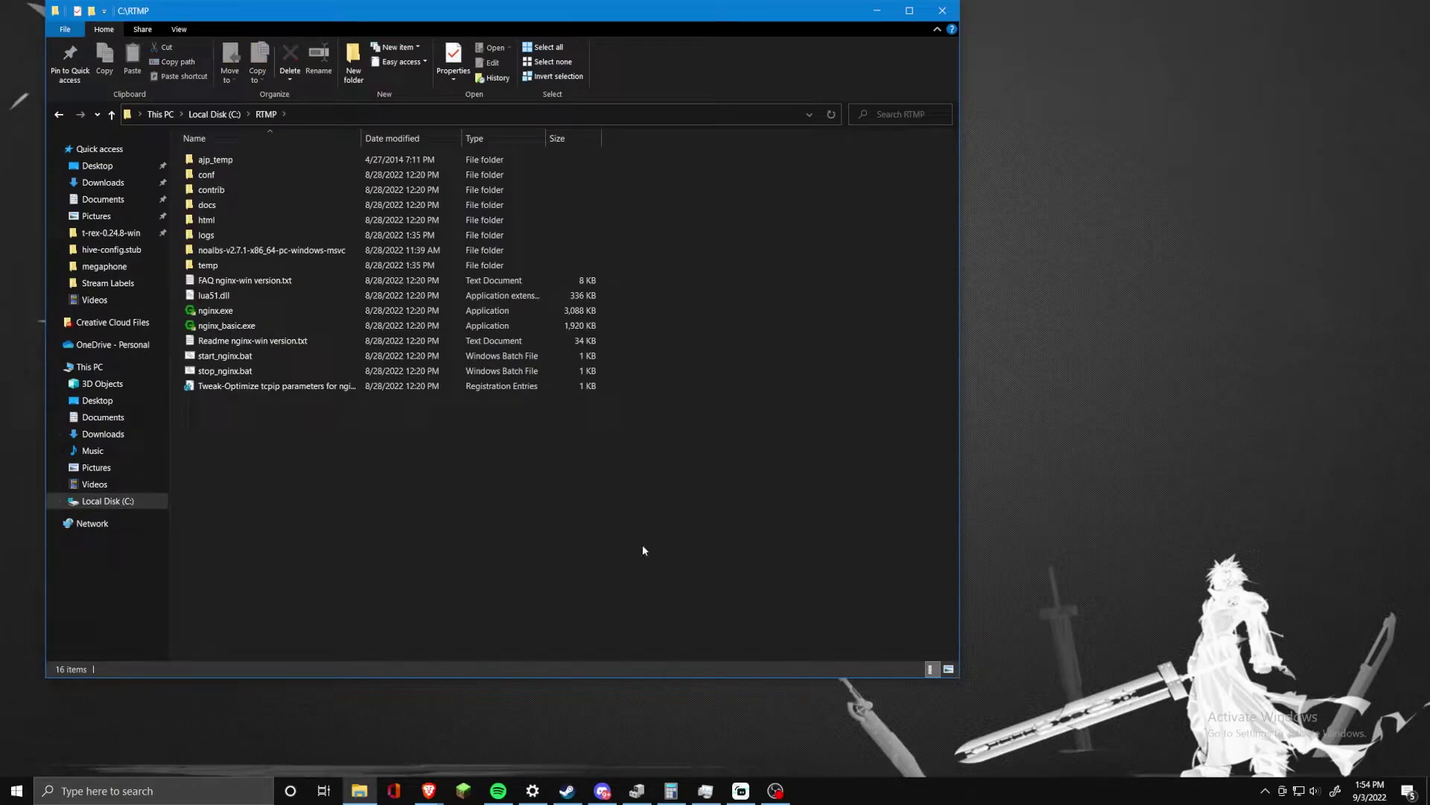
pyautogui.moveTo(826, 551); pyautogui.dragTo(297, 150)
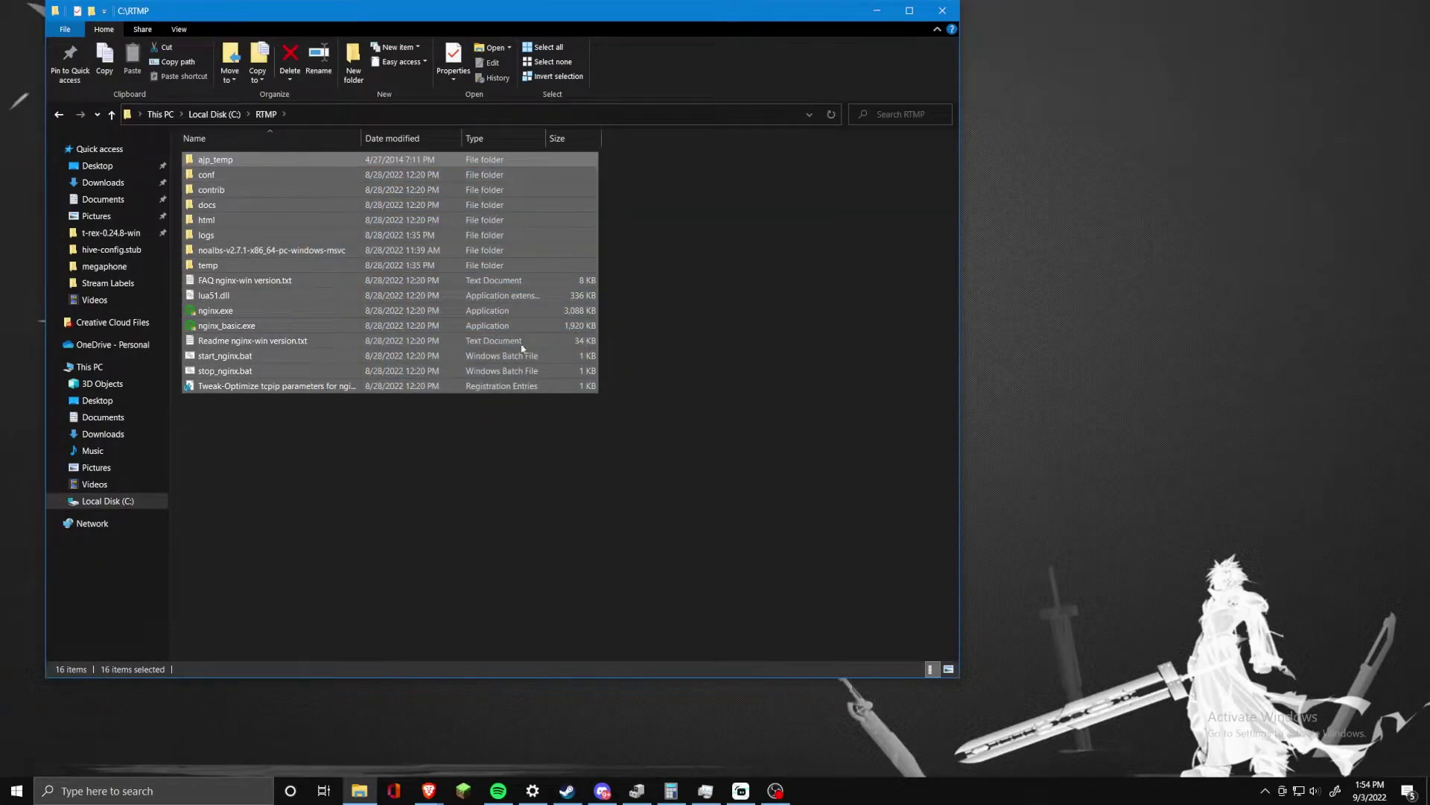
pyautogui.press('Delete')
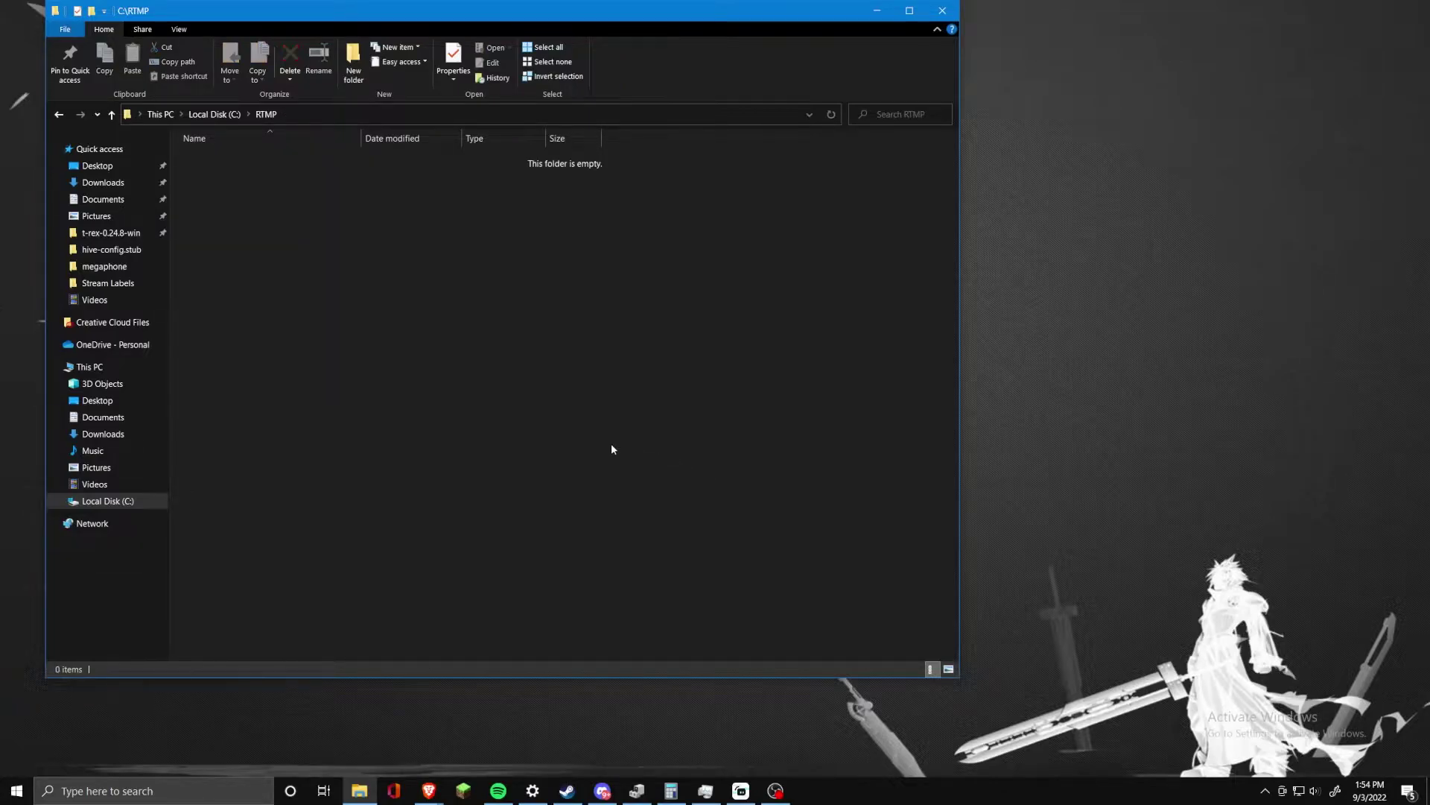
pyautogui.moveTo(613, 11); pyautogui.dragTo(605, 294)
# Copy all files from the desktop nginx folder and paste them into C:\RTMP.
pyautogui.click(387, 392)
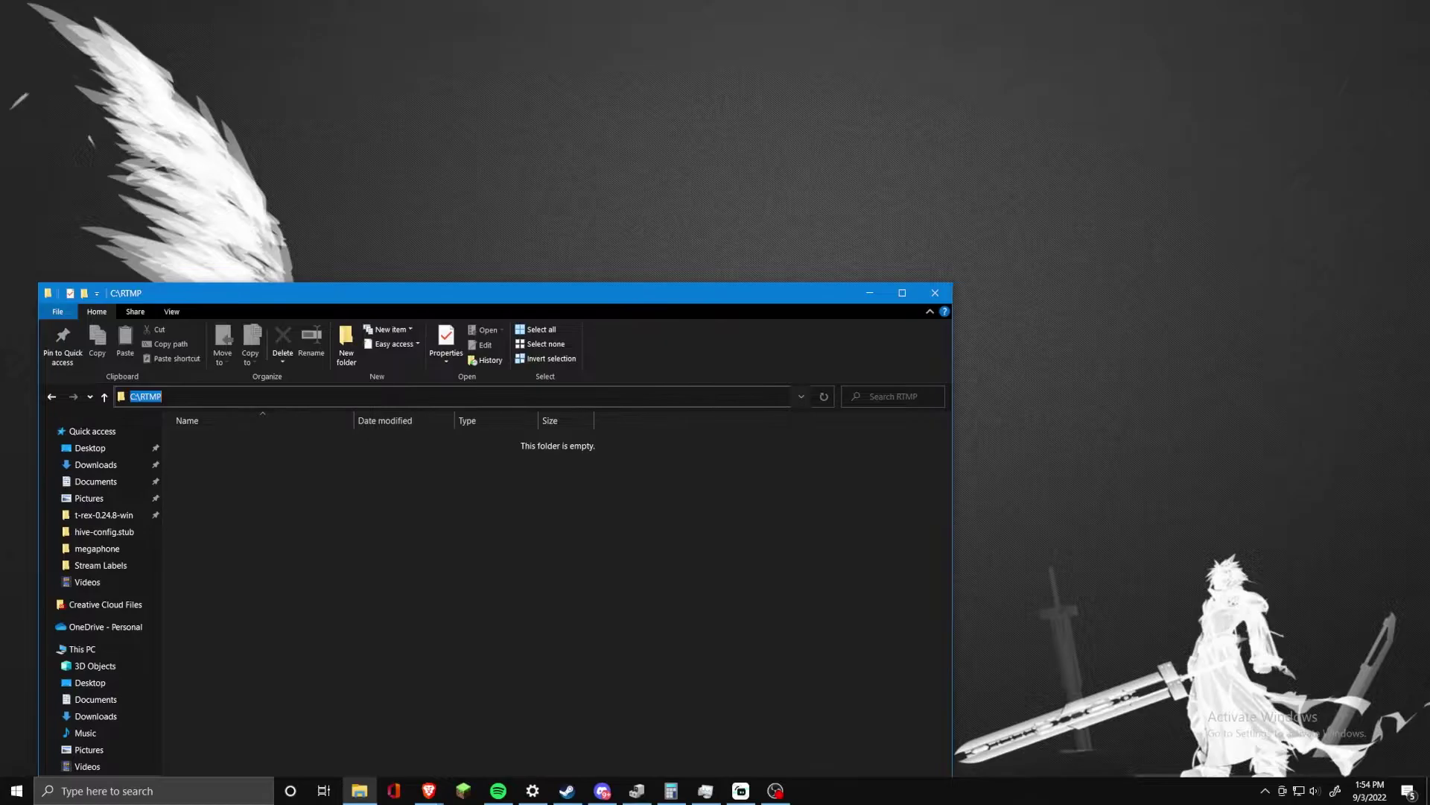
pyautogui.moveTo(757, 293); pyautogui.dragTo(627, 171)
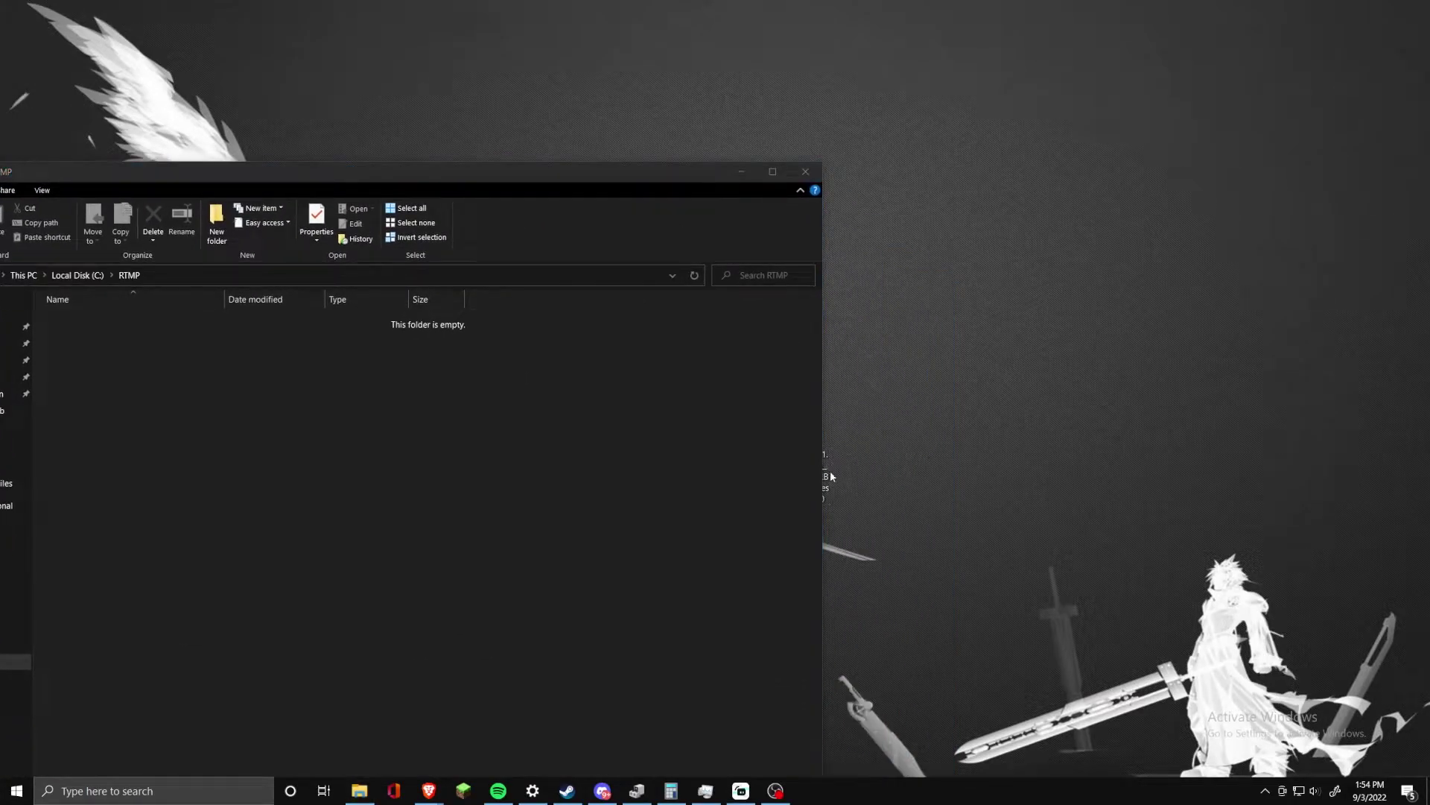
pyautogui.moveTo(659, 192); pyautogui.dragTo(633, 58)
pyautogui.doubleClick(823, 447)
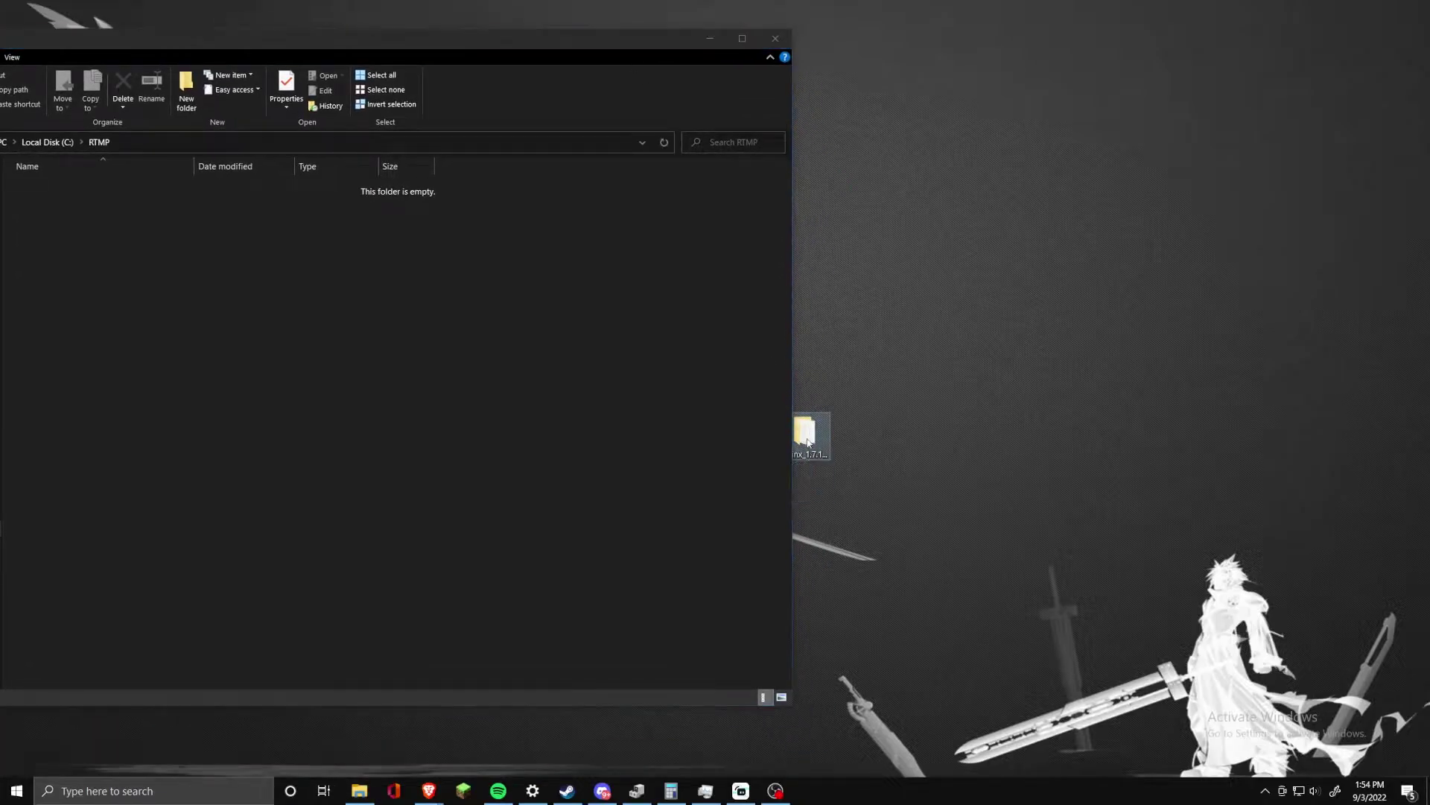
pyautogui.hotkey('ctrl', 'a')
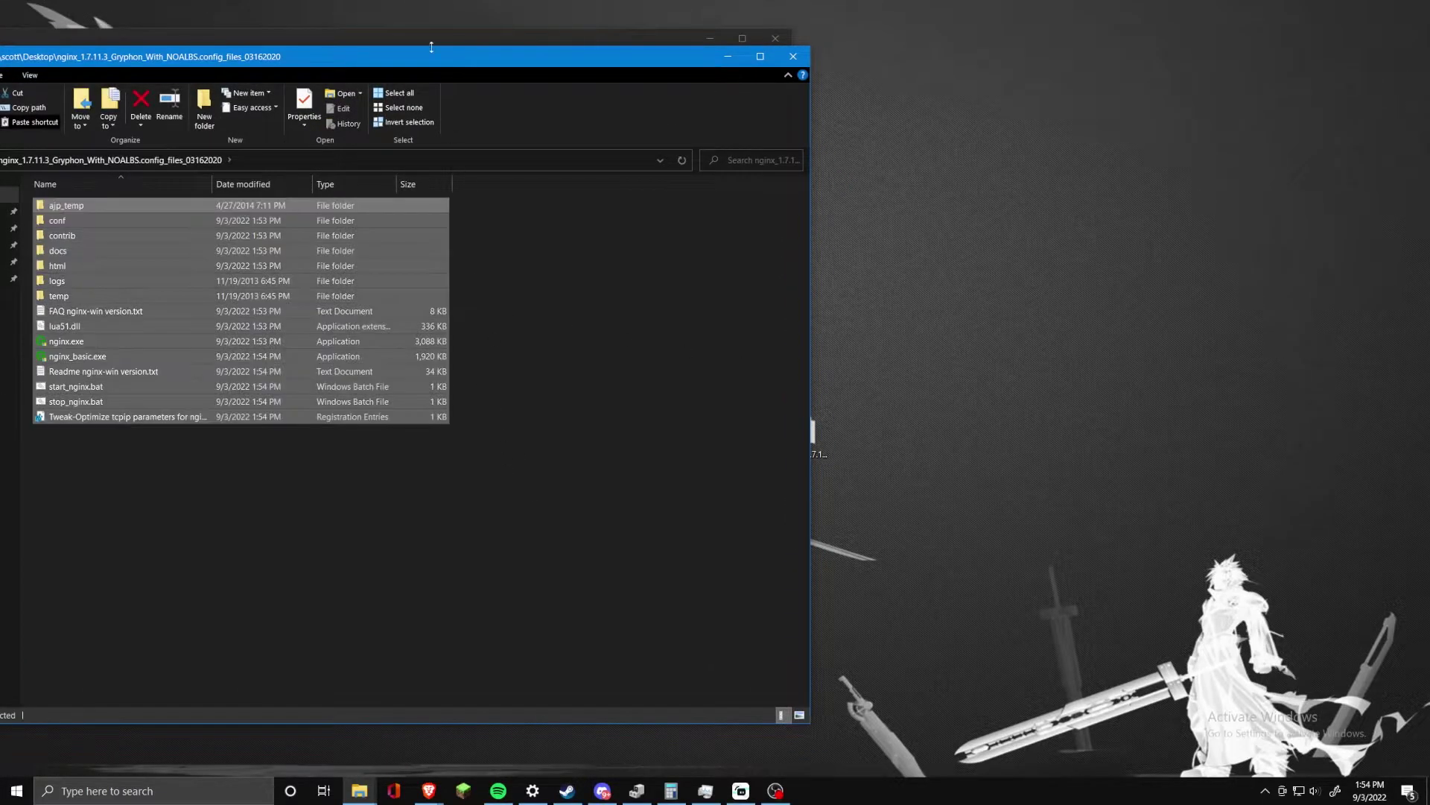
pyautogui.moveTo(432, 58); pyautogui.dragTo(1168, 125)
pyautogui.moveTo(524, 34); pyautogui.dragTo(756, 61)
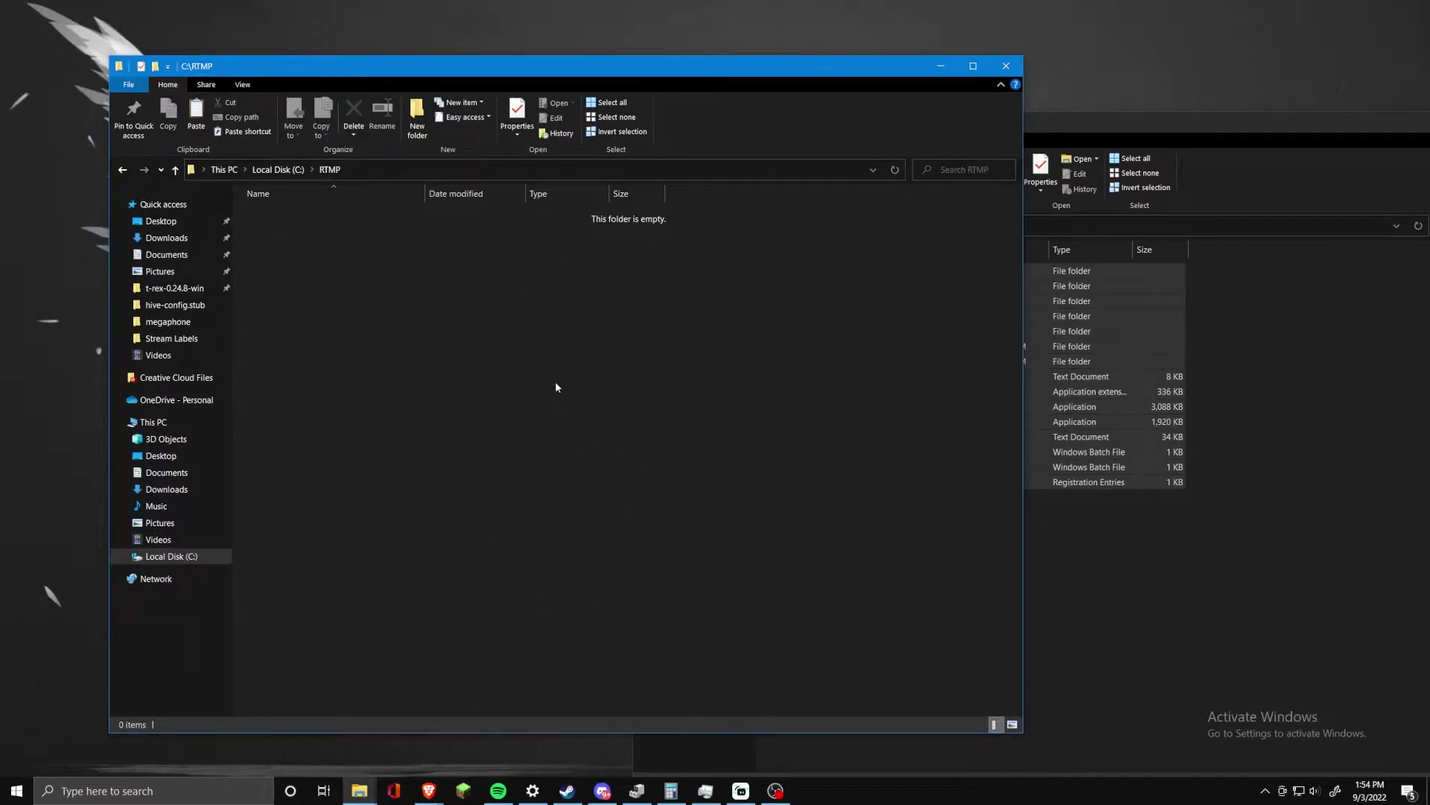
pyautogui.rightClick(478, 311)
pyautogui.click(539, 409)
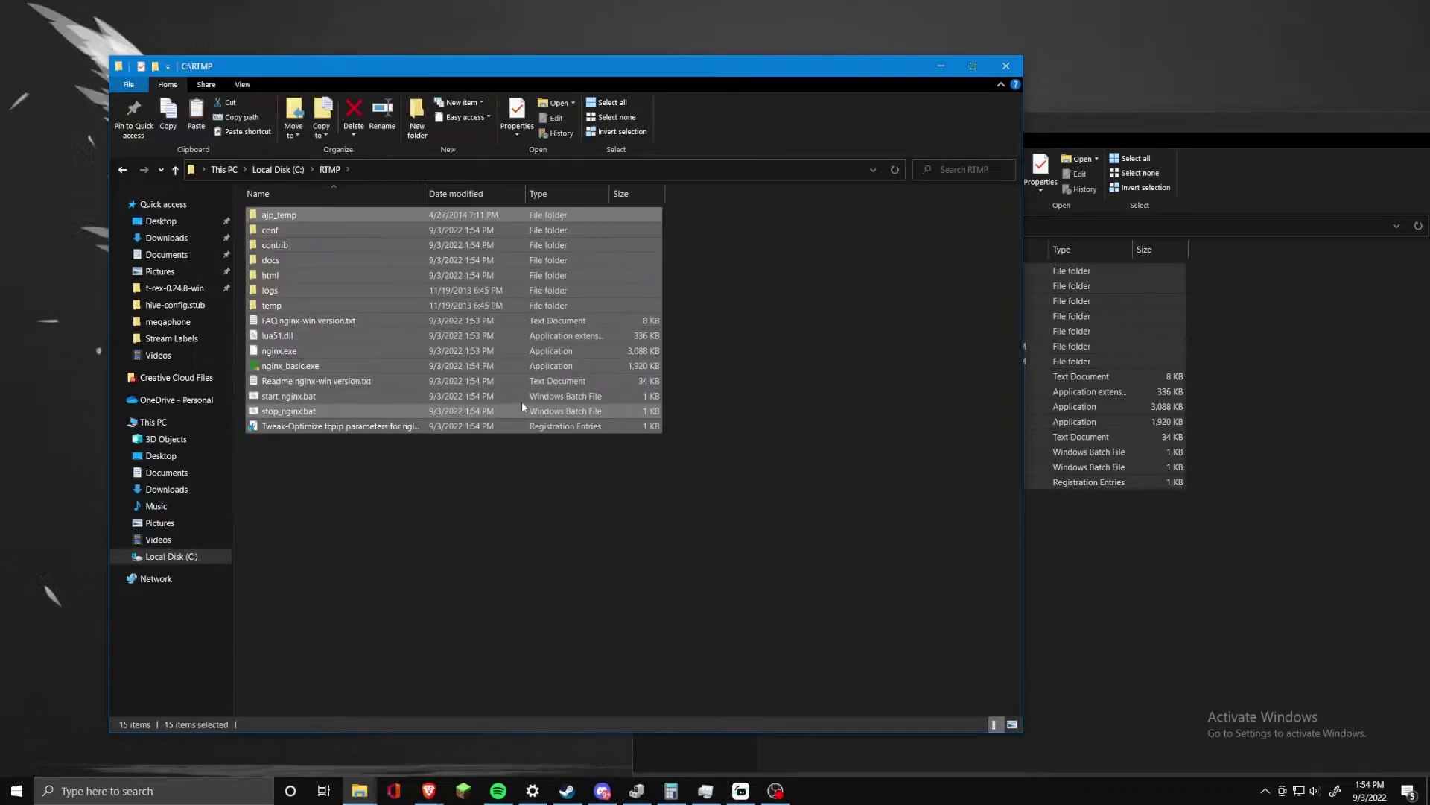
# Close the nginx folder window and delete the nginx folder from the desktop.
pyautogui.click(1152, 596)
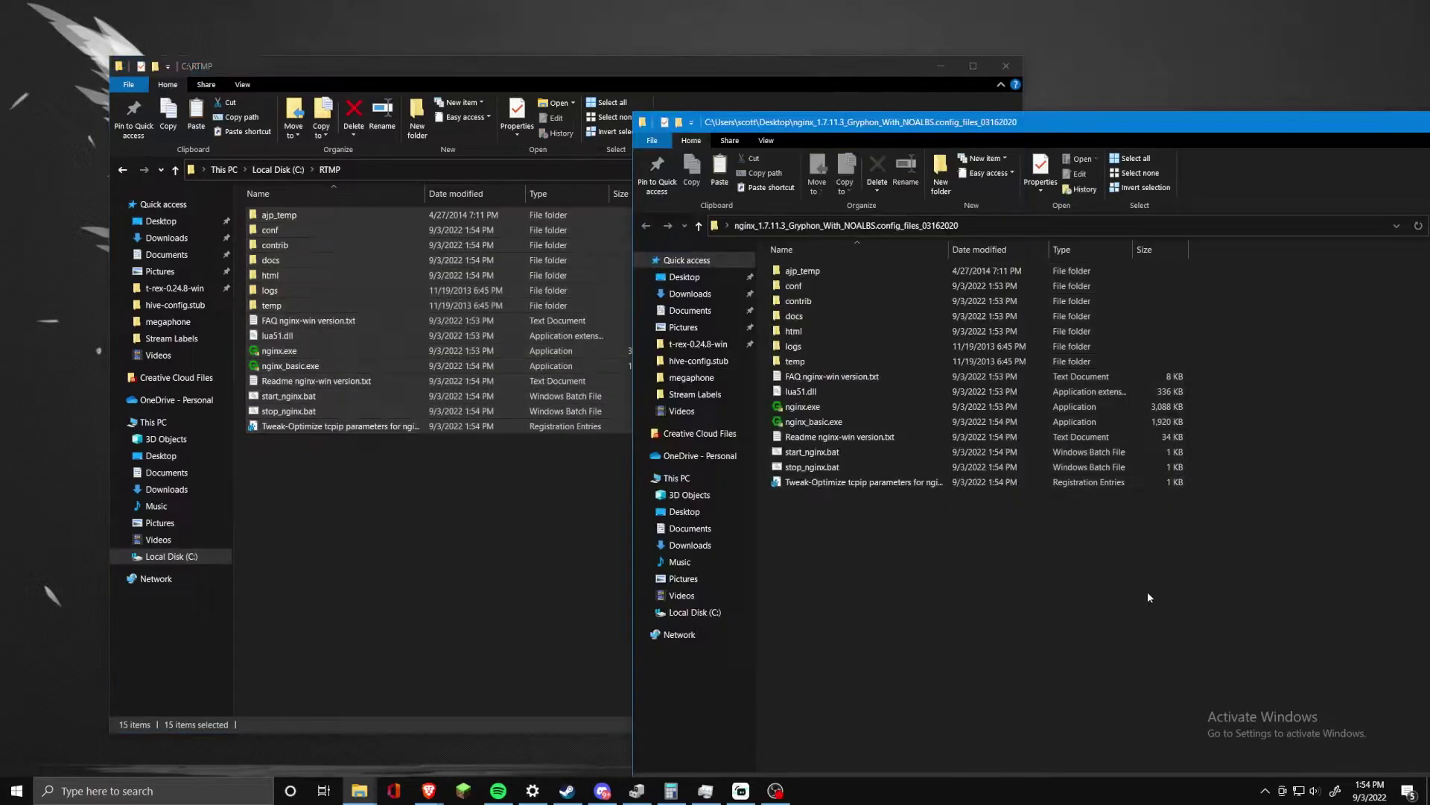
pyautogui.moveTo(1013, 132); pyautogui.dragTo(571, 54)
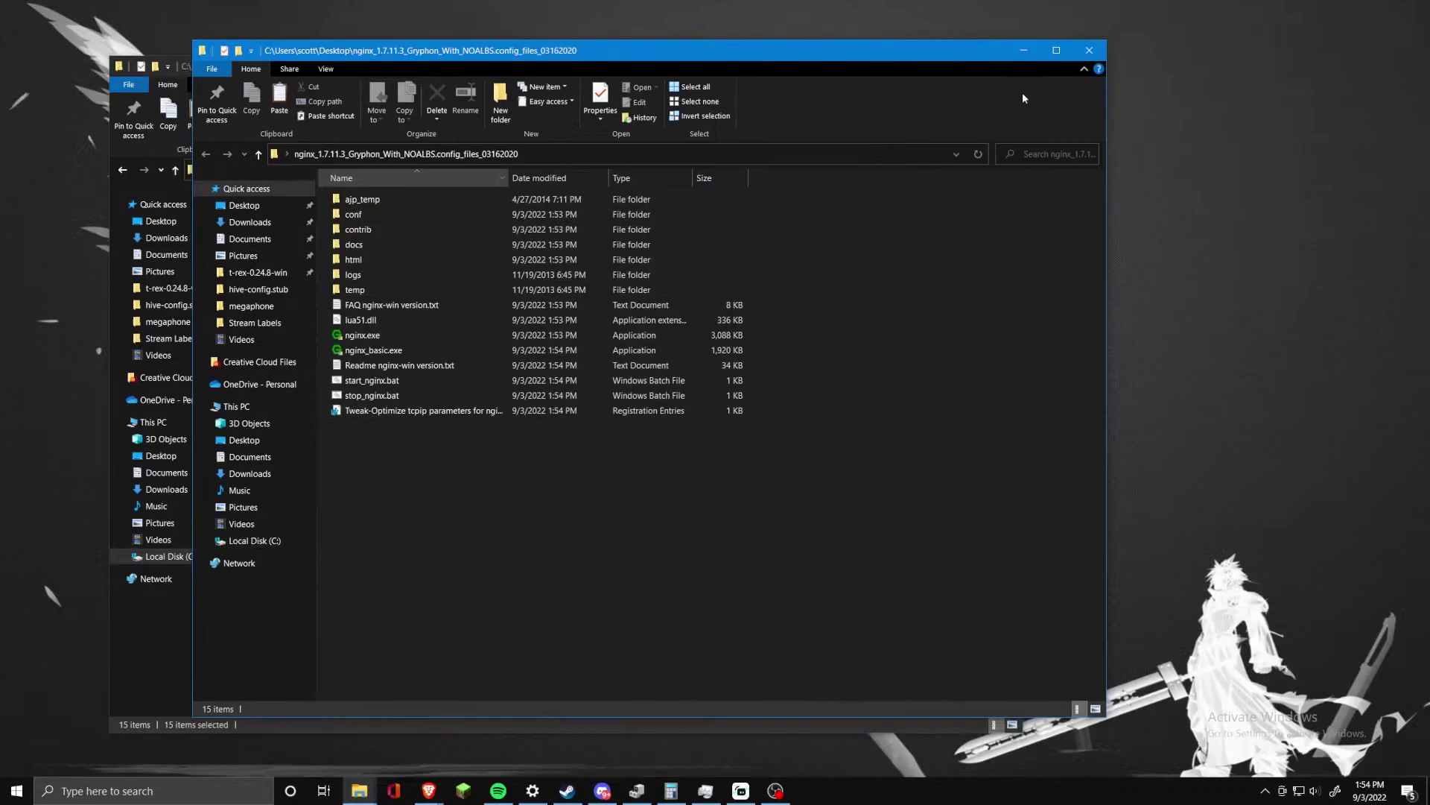
pyautogui.click(1089, 44)
pyautogui.moveTo(885, 78); pyautogui.dragTo(618, 74)
pyautogui.click(791, 426)
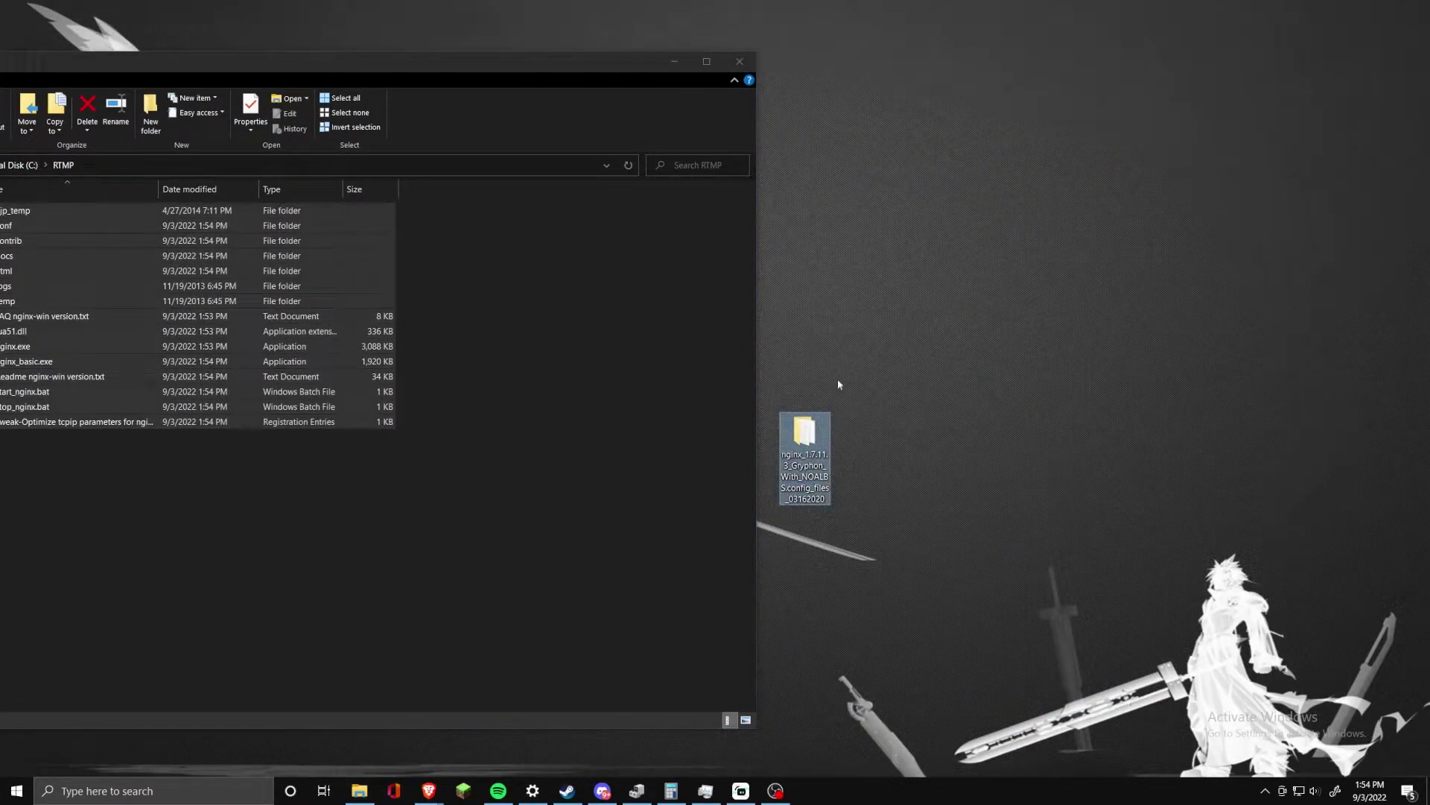
pyautogui.press('Delete')
pyautogui.moveTo(434, 66); pyautogui.dragTo(789, 34)
pyautogui.click(579, 492)
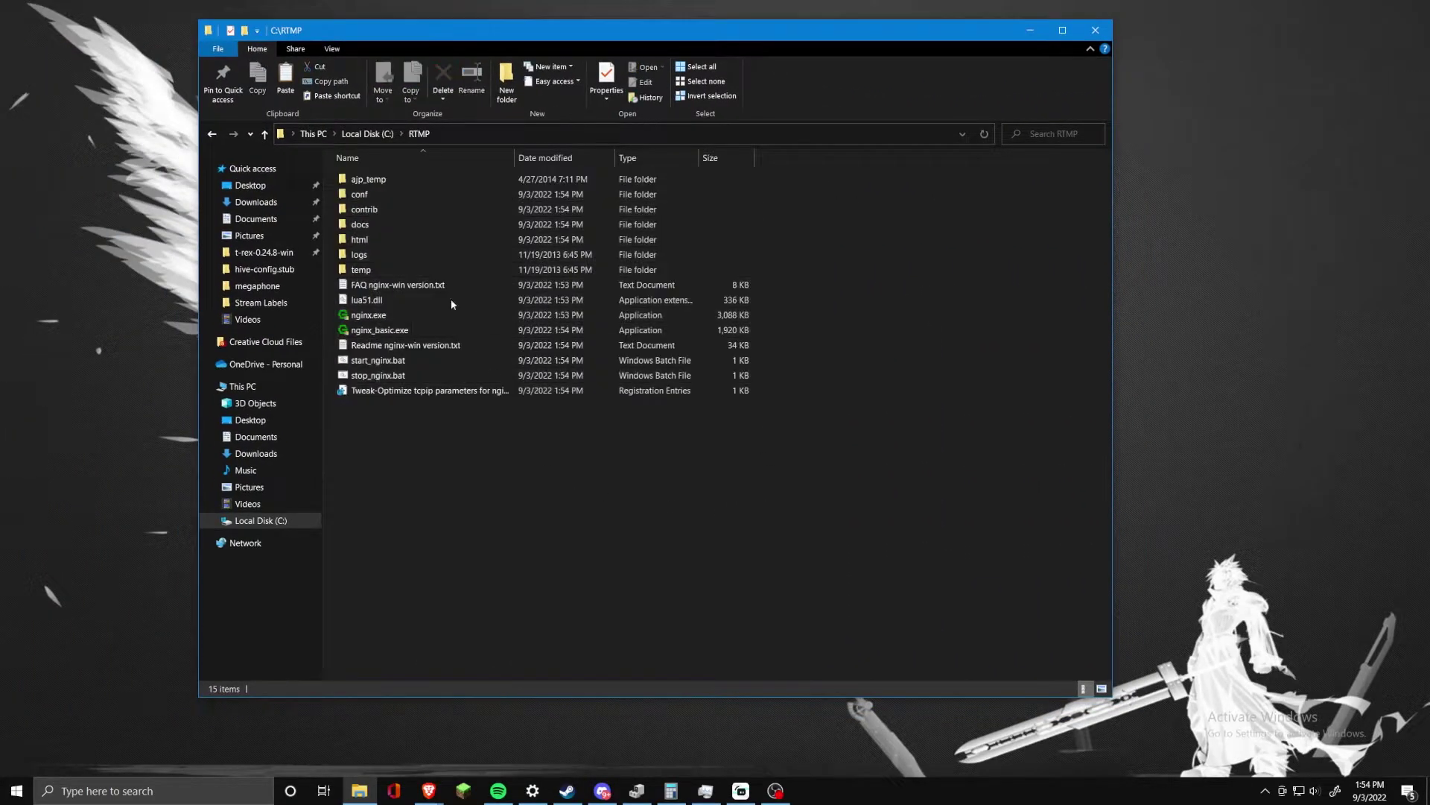
# Run start_nginx.bat in C:\RTMP to launch the nginx server.
pyautogui.rightClick(407, 364)
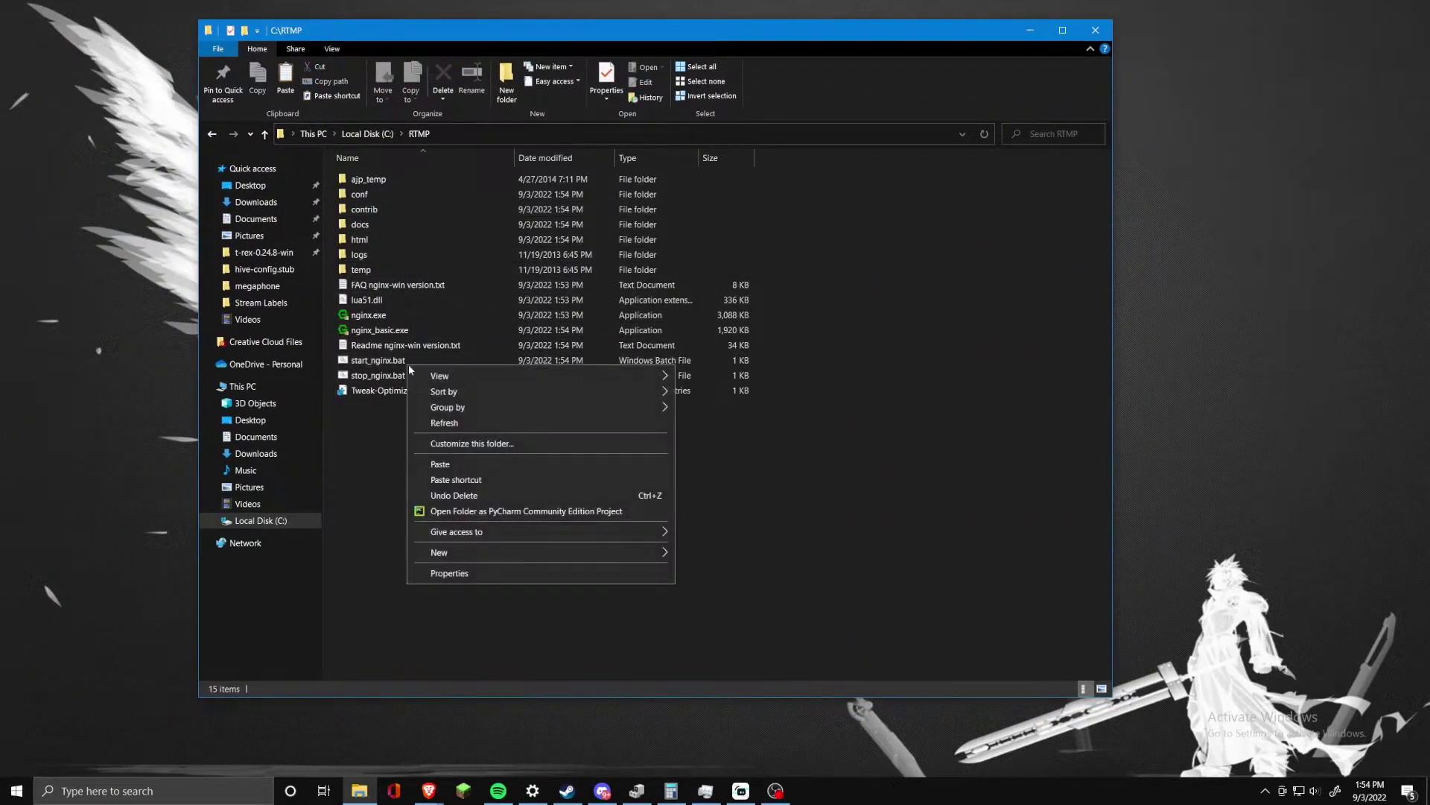
pyautogui.click(381, 471)
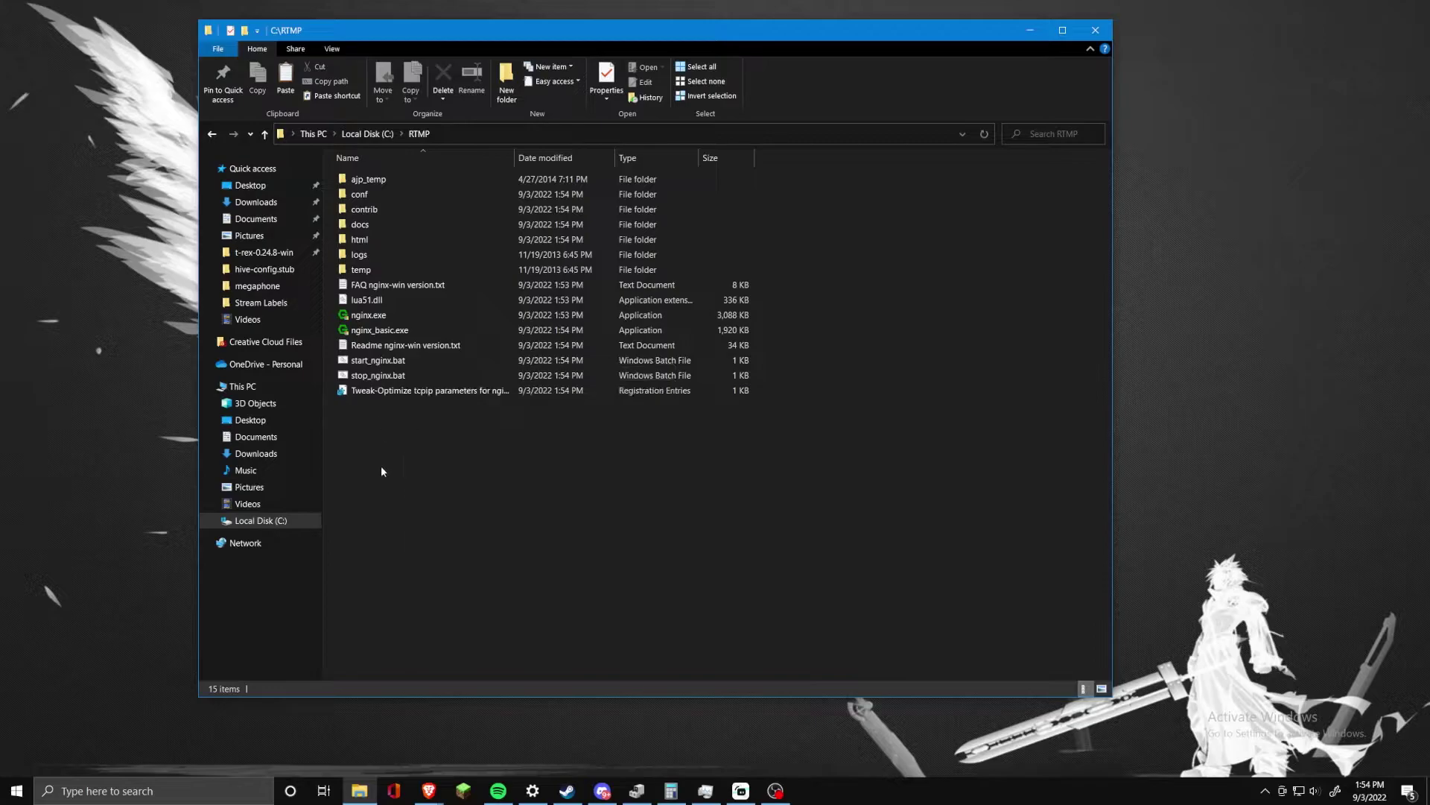
pyautogui.rightClick(406, 364)
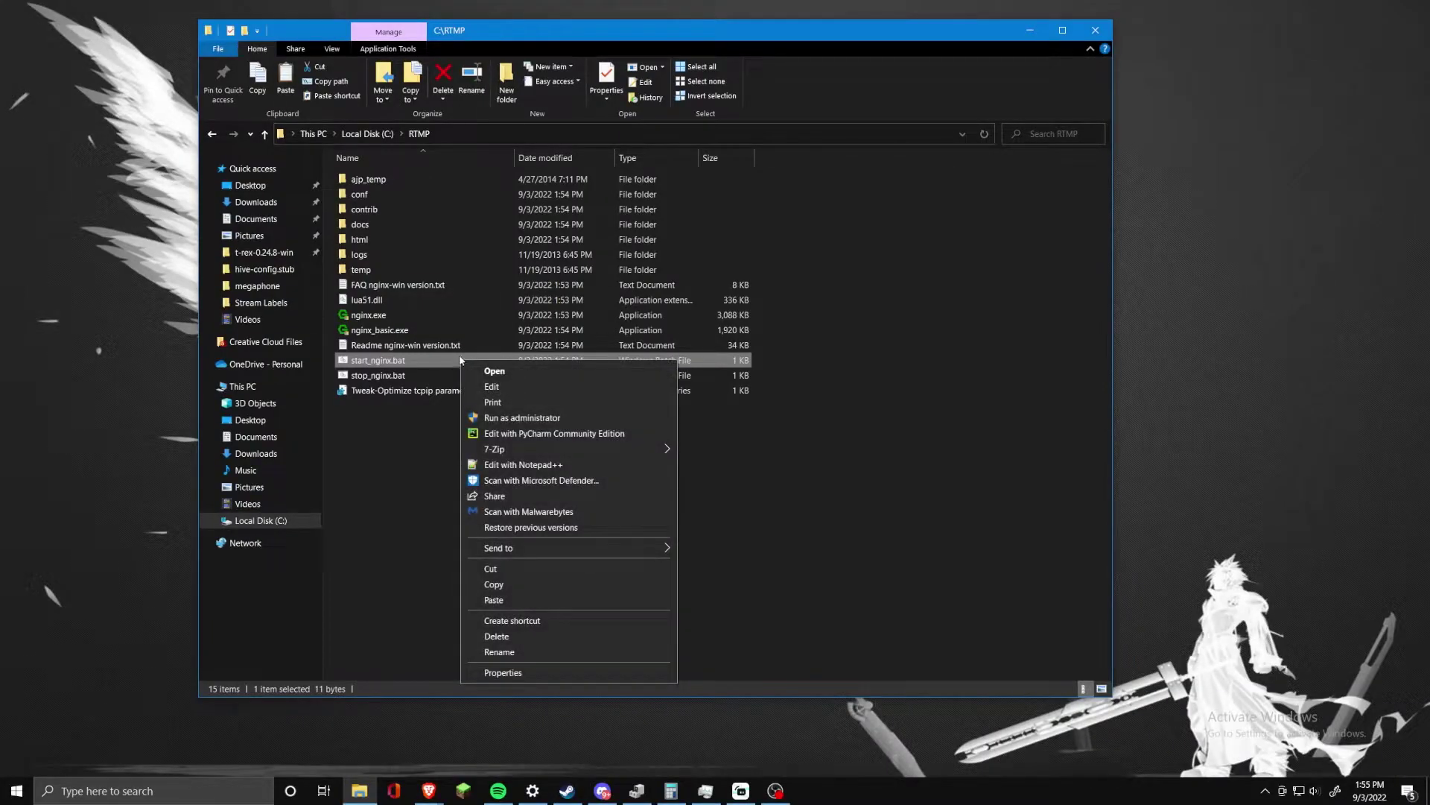
pyautogui.click(494, 370)
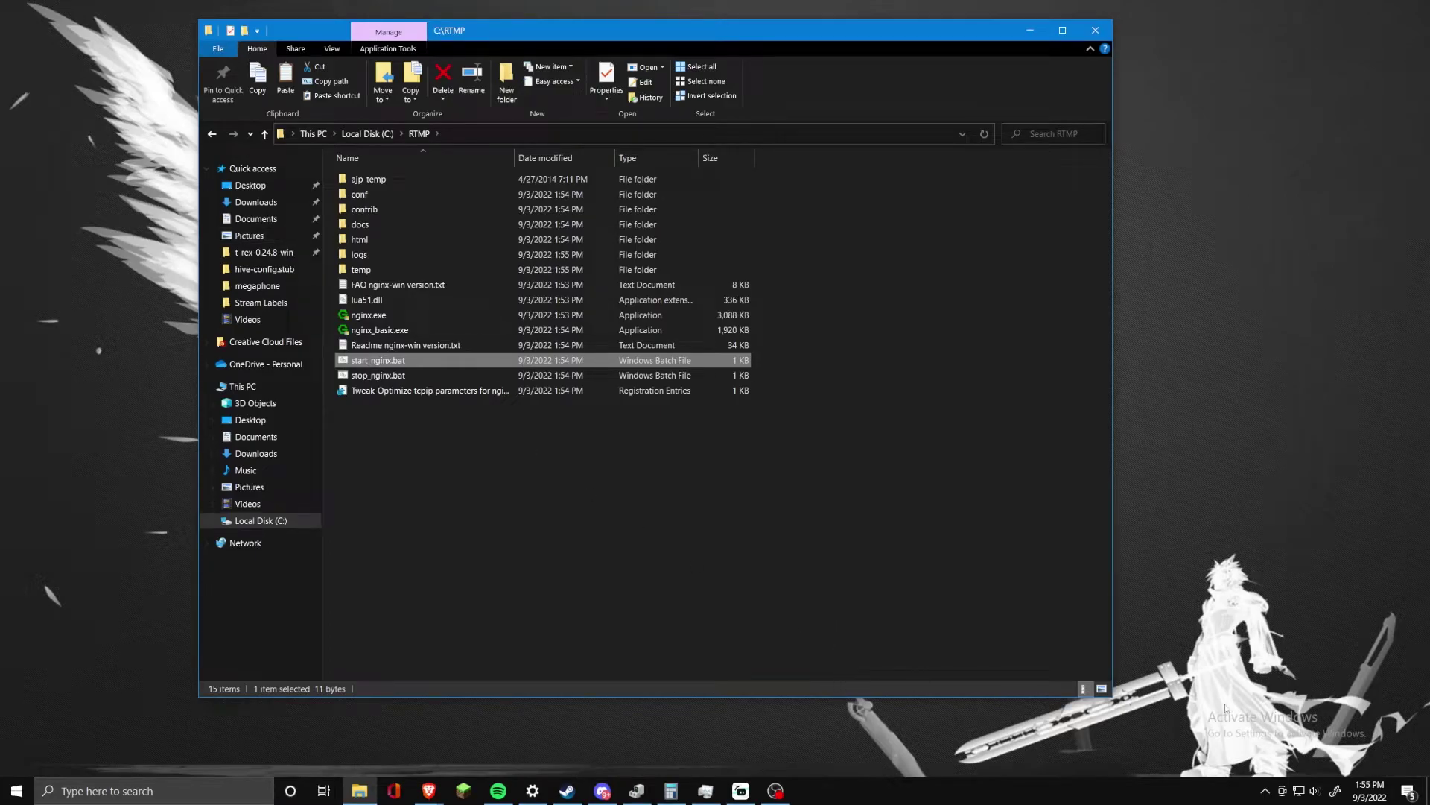
pyautogui.click(1265, 791)
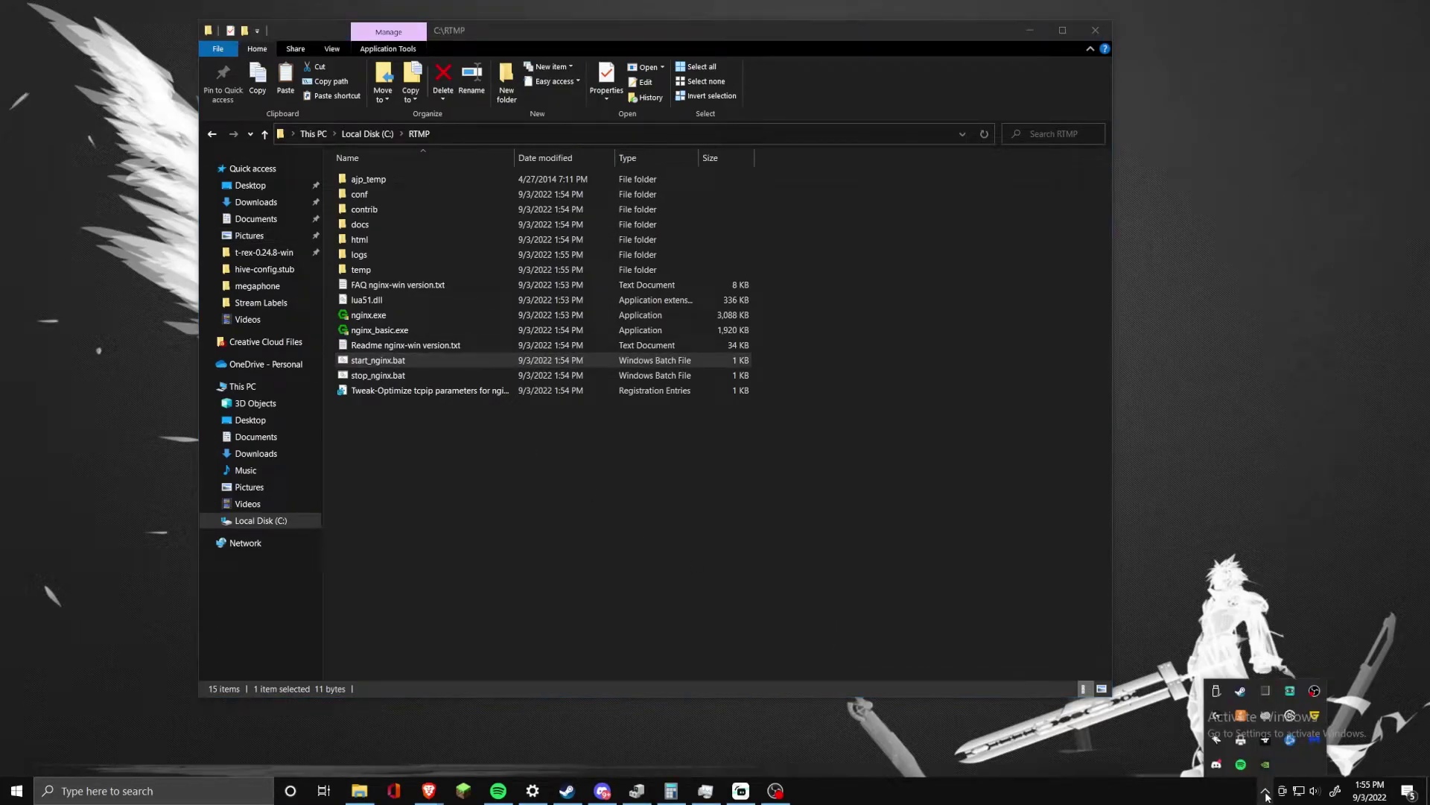
pyautogui.click(1265, 791)
# In Task Manager's Details list, find the two nginx.exe processes showing Running.
pyautogui.rightClick(822, 790)
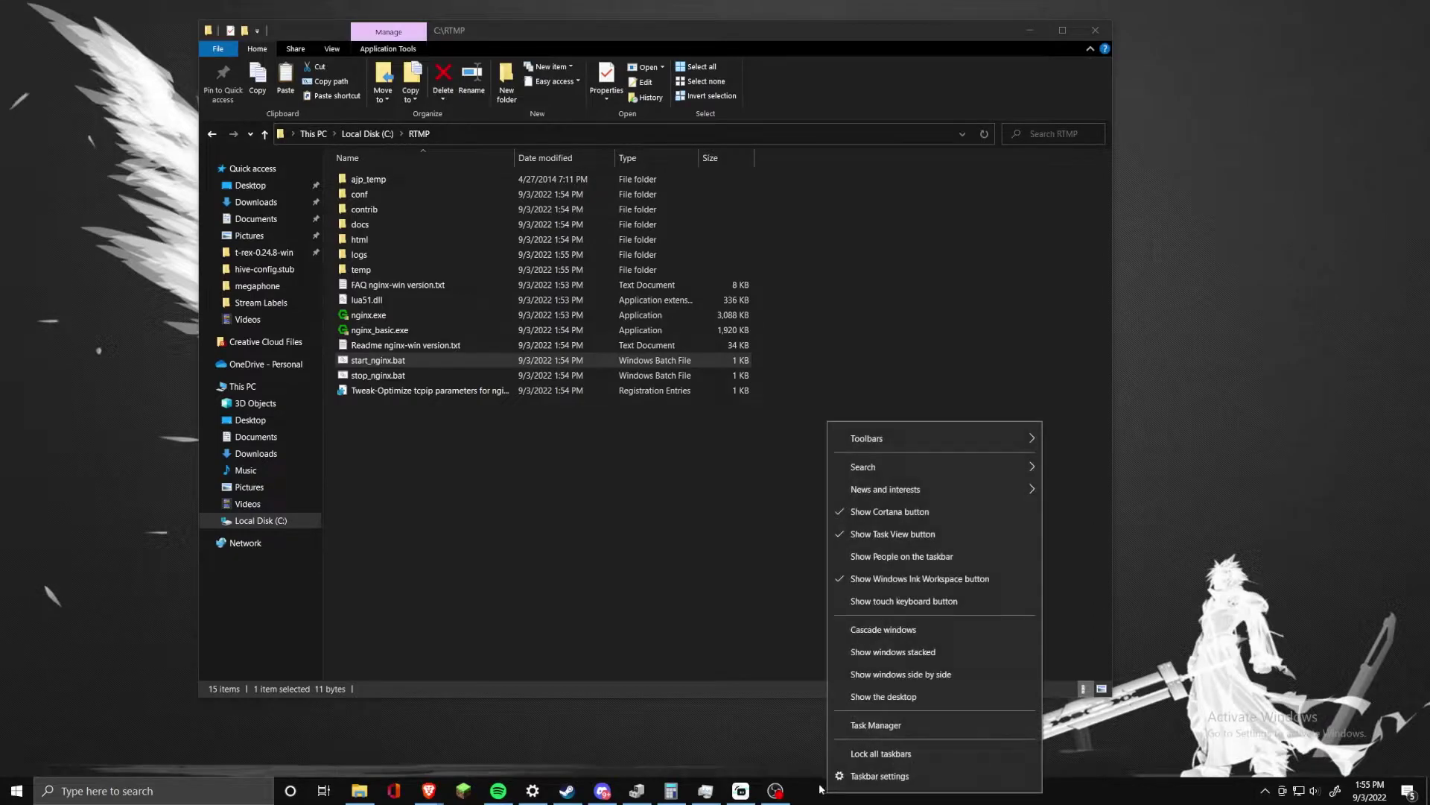
pyautogui.click(866, 725)
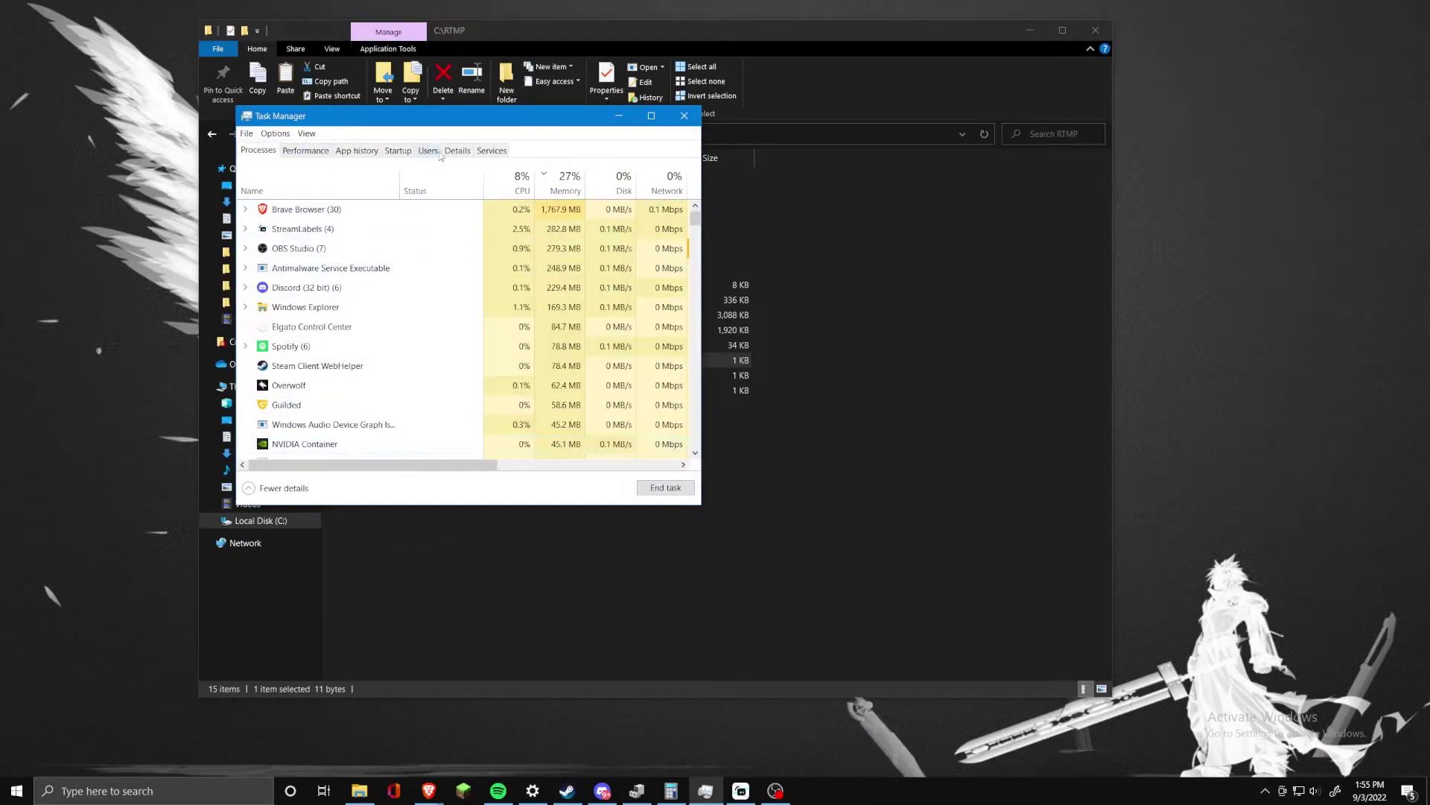
pyautogui.click(457, 150)
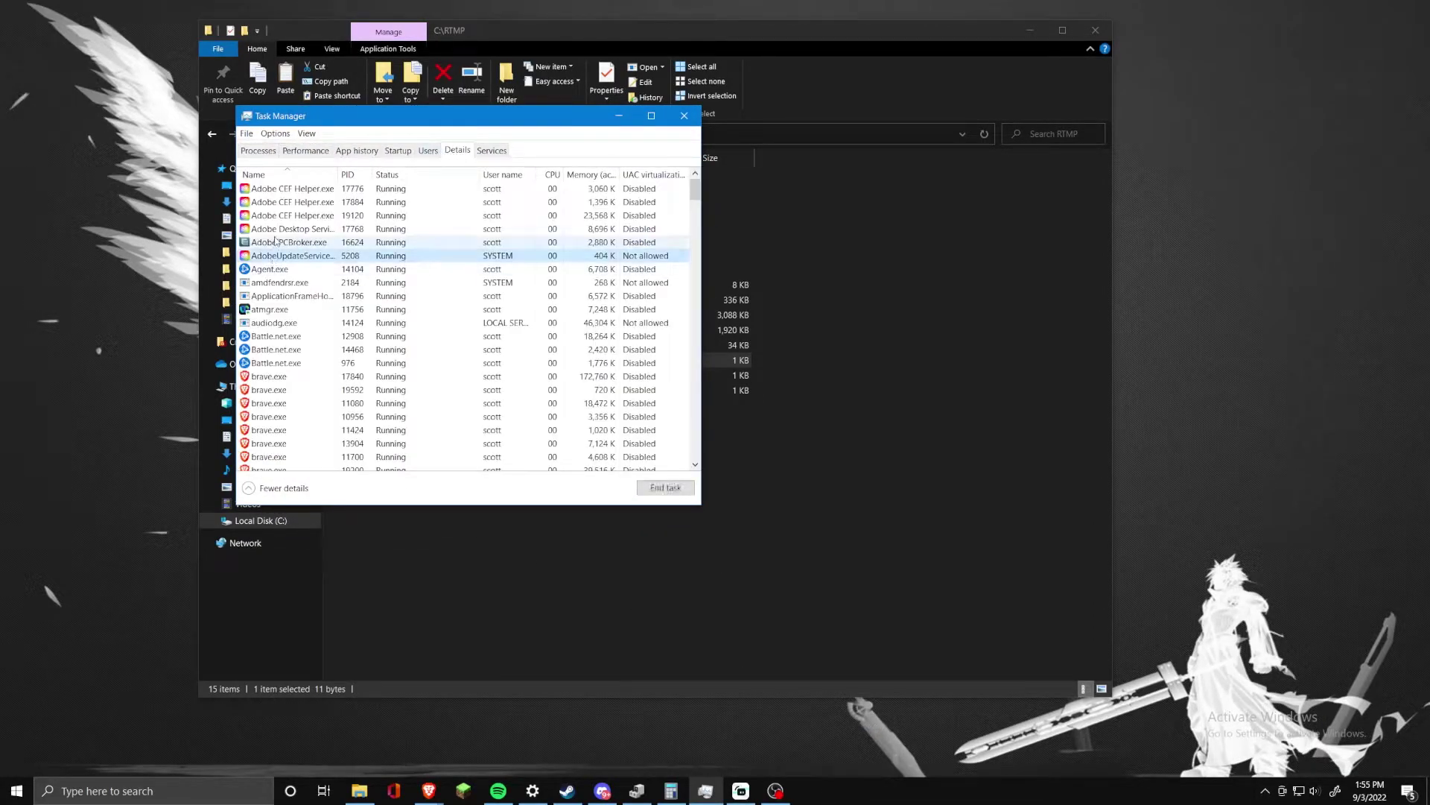
pyautogui.write('nginx')
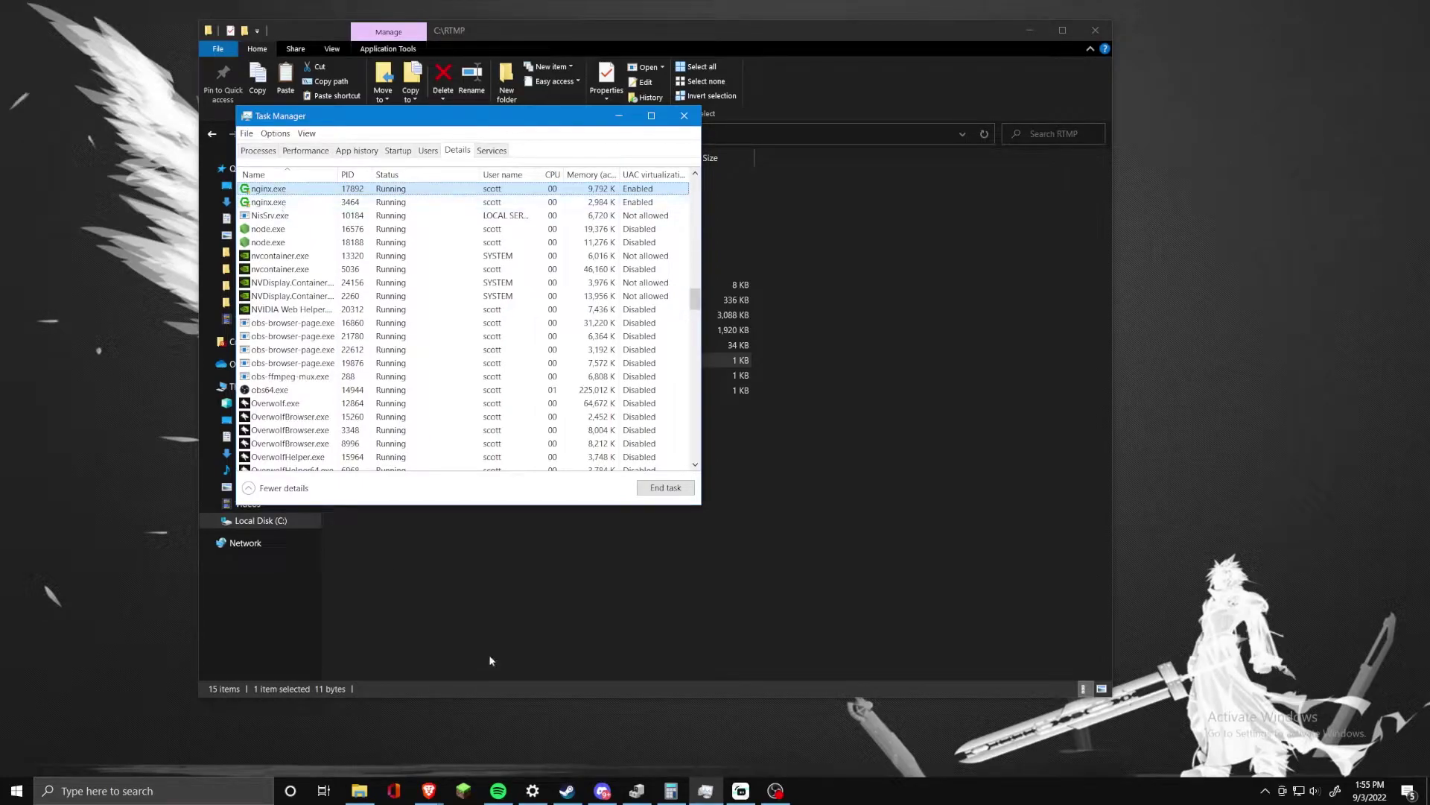
pyautogui.moveTo(430, 789)
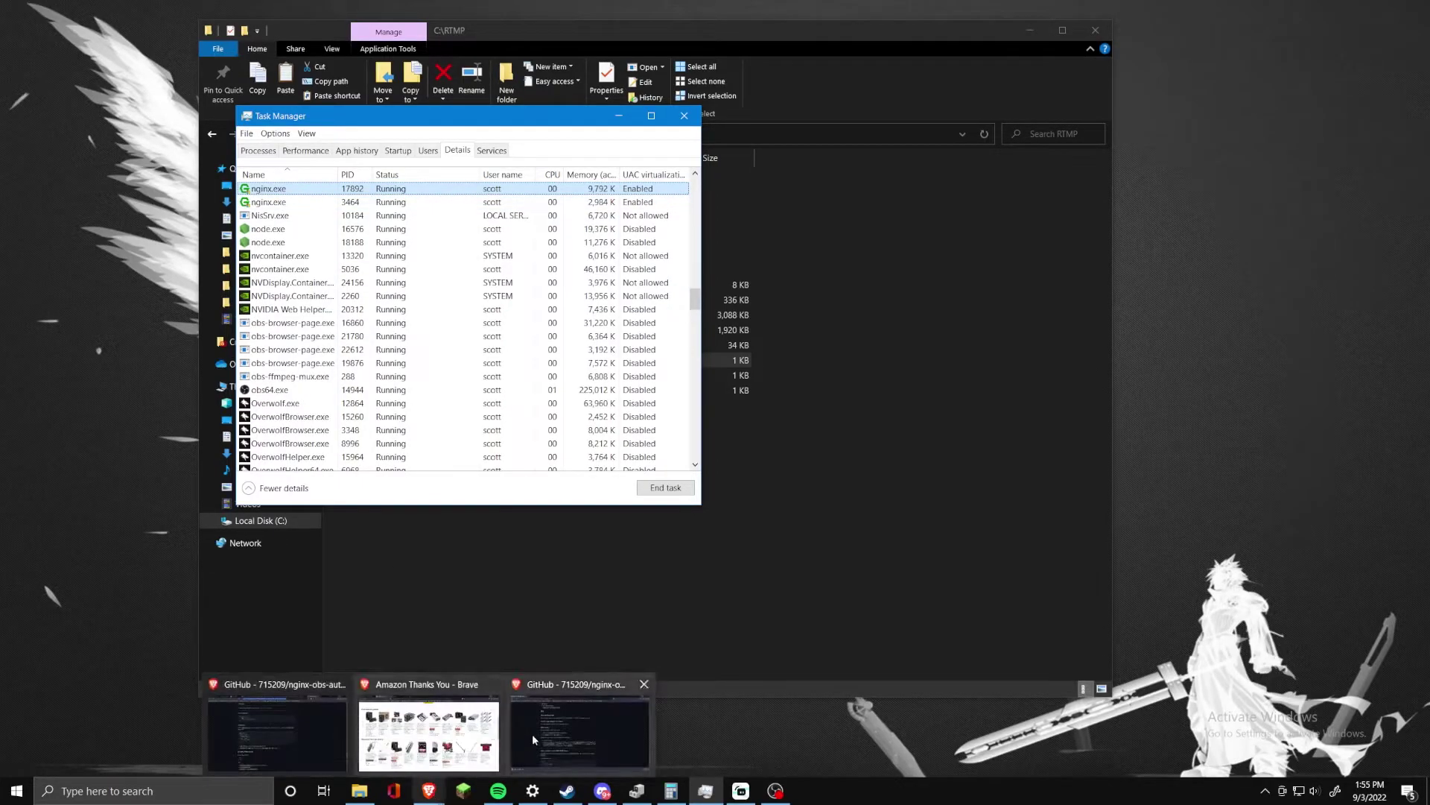
pyautogui.moveTo(532, 734)
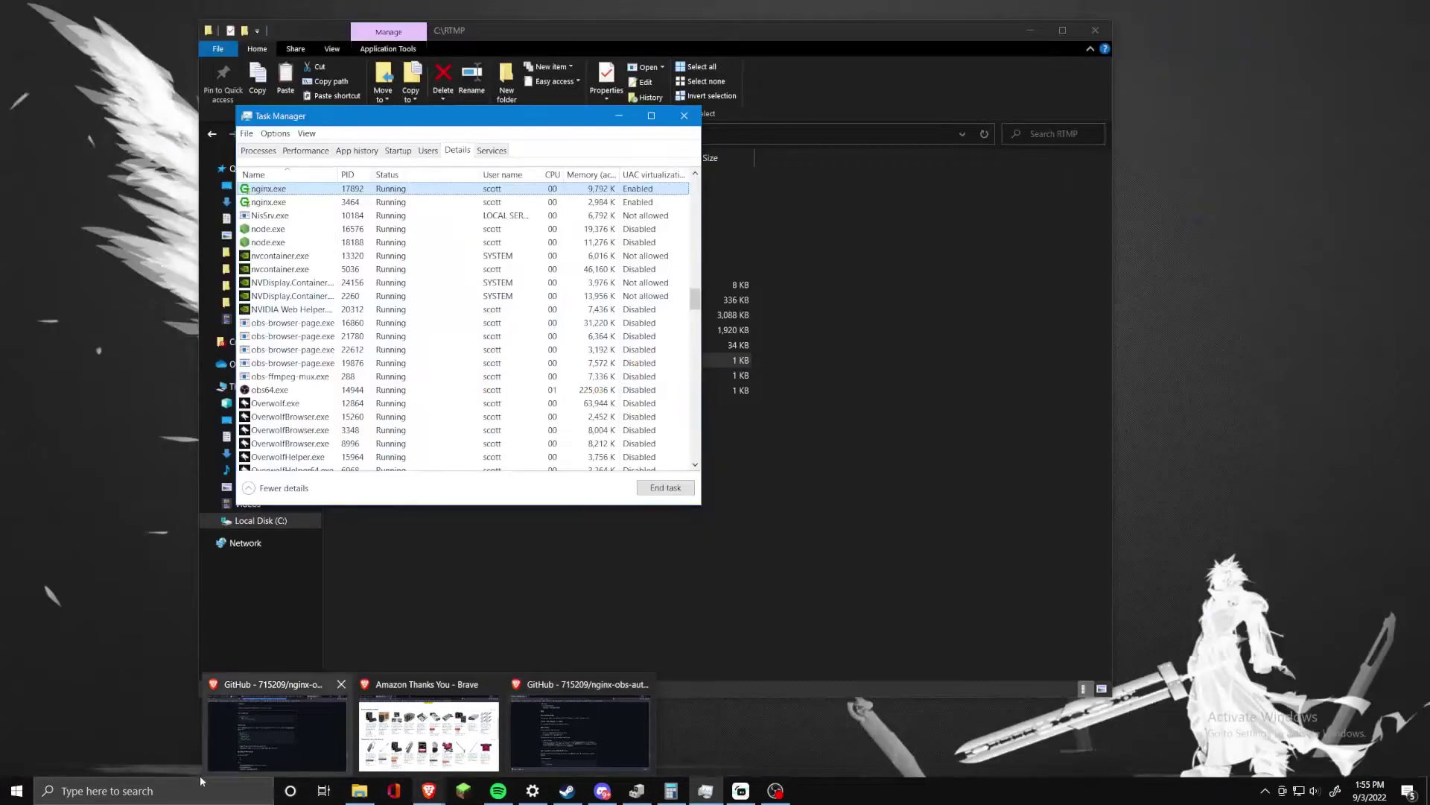
pyautogui.click(136, 469)
# Open Command Prompt and run ipconfig.
pyautogui.click(161, 775)
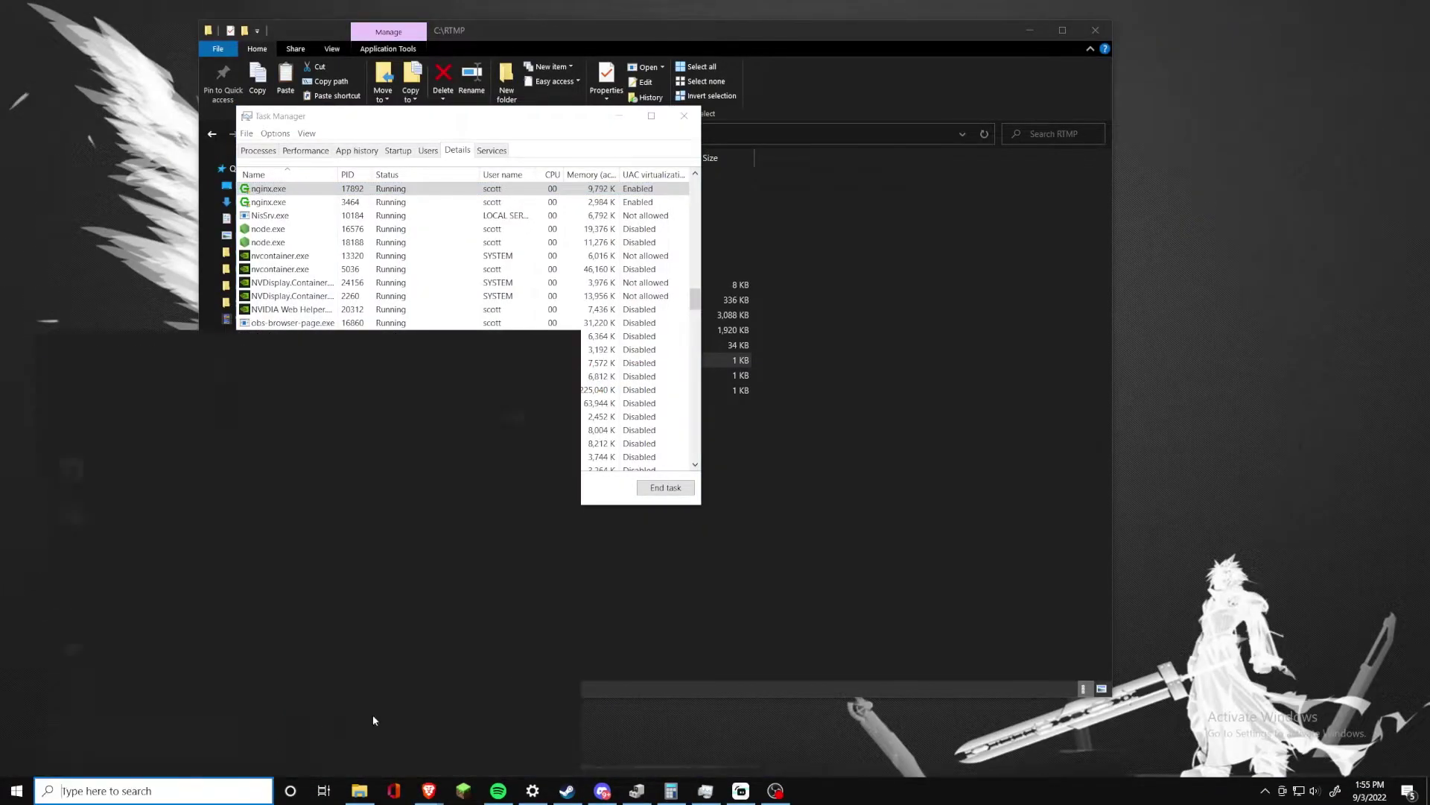
pyautogui.press('Escape')
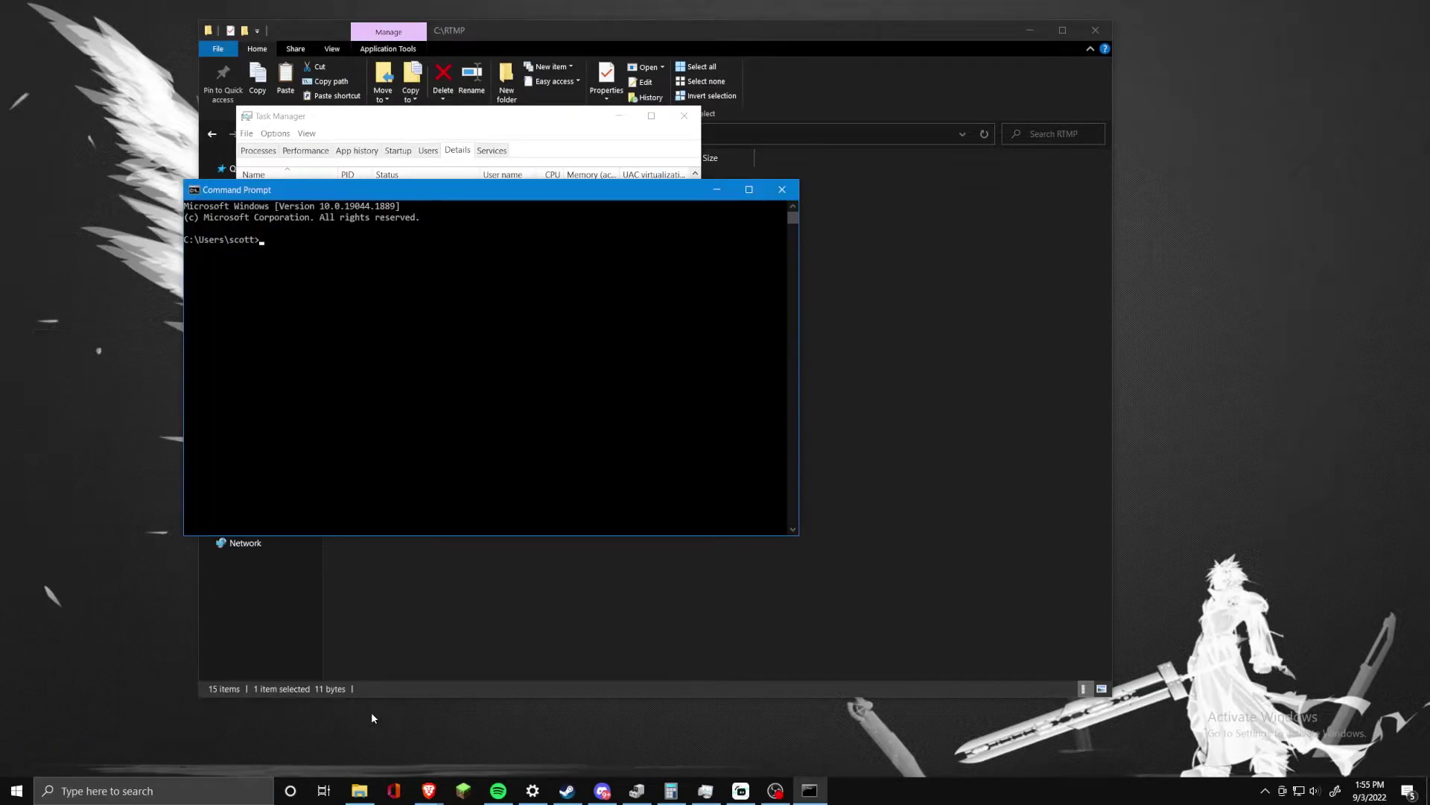
pyautogui.moveTo(503, 189); pyautogui.dragTo(1060, 182)
pyautogui.click(891, 265)
pyautogui.write('ipconfig')
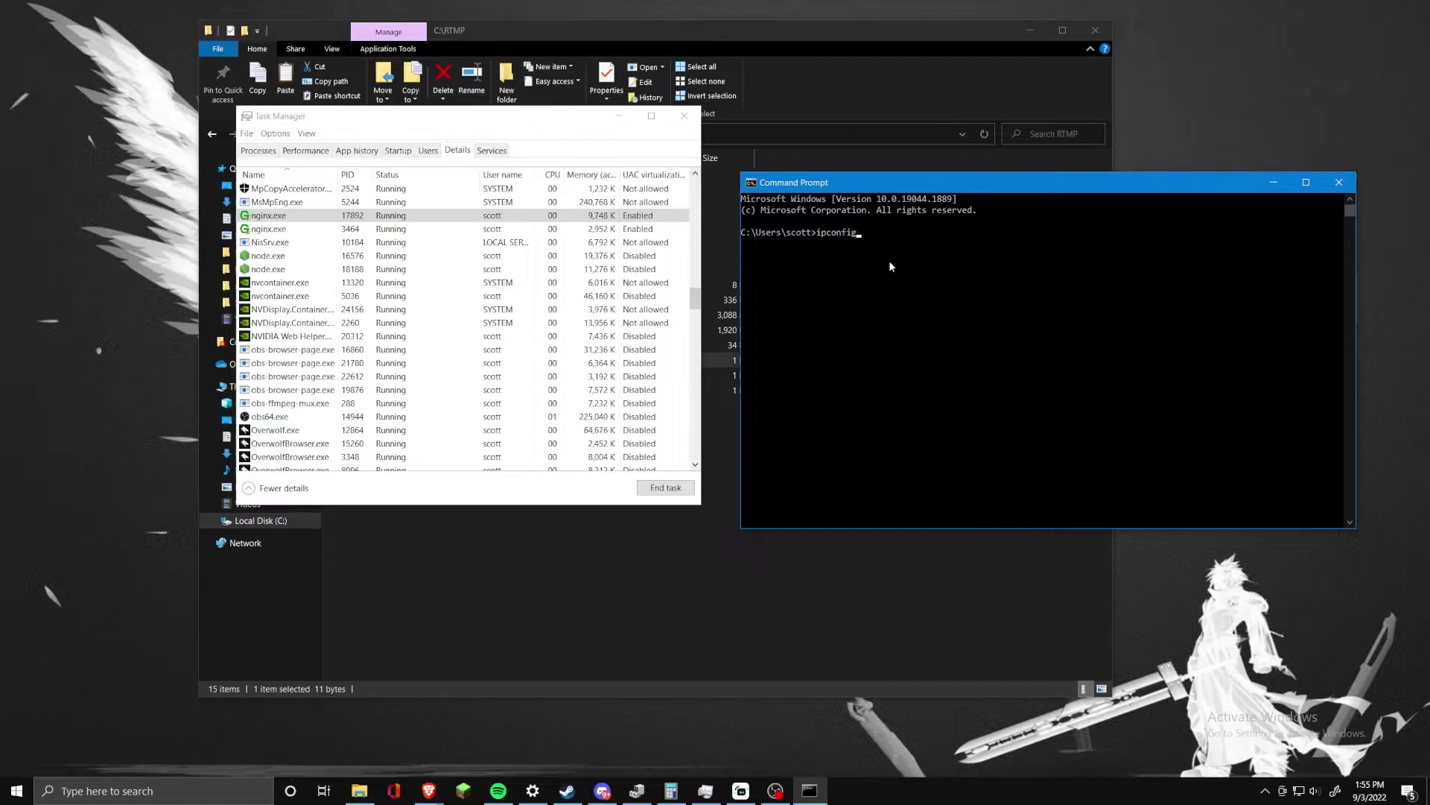
pyautogui.press('Return')
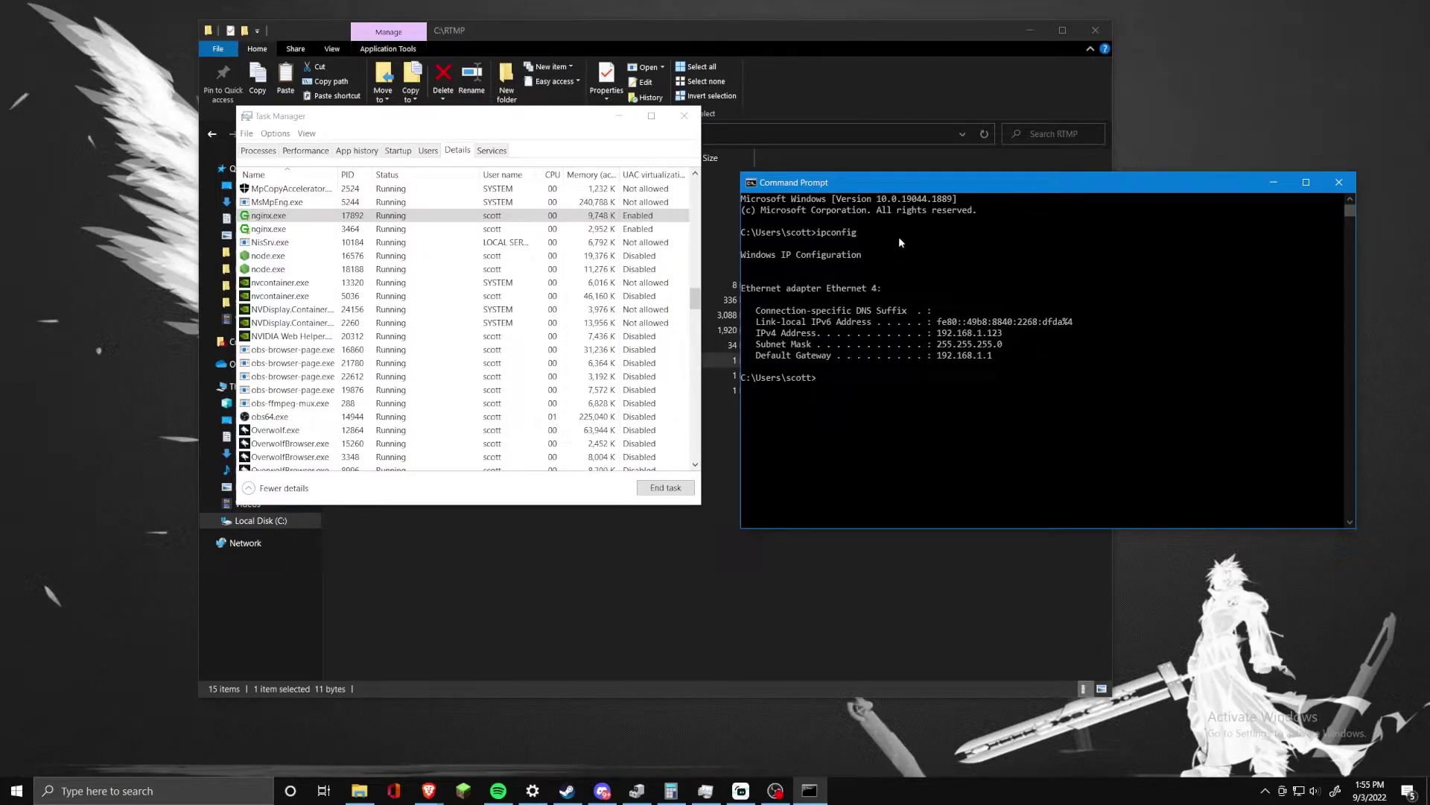
# Mark and copy the IPv4 address 192.168.1.123 from the console output.
pyautogui.rightClick(915, 190)
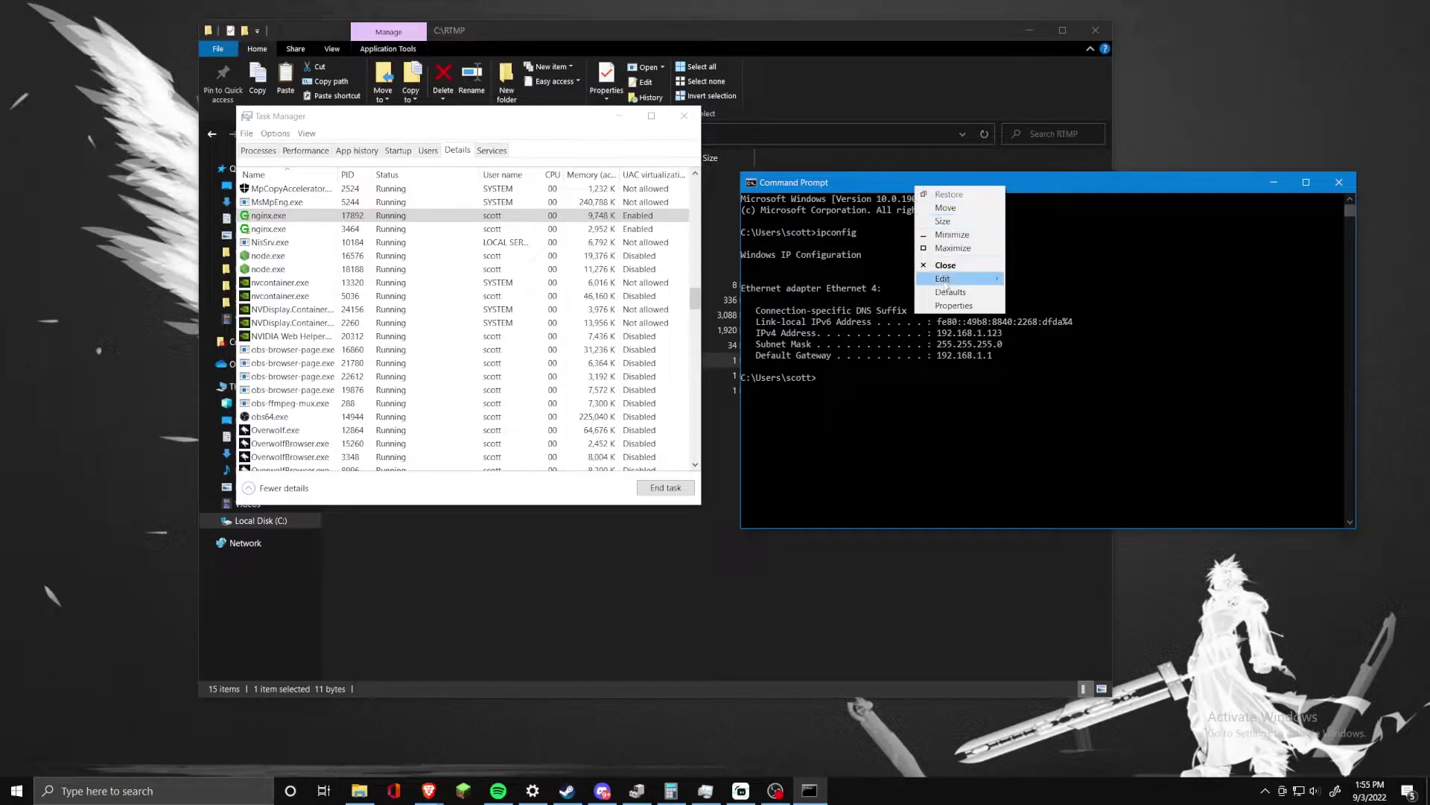
pyautogui.moveTo(961, 279)
pyautogui.click(1033, 279)
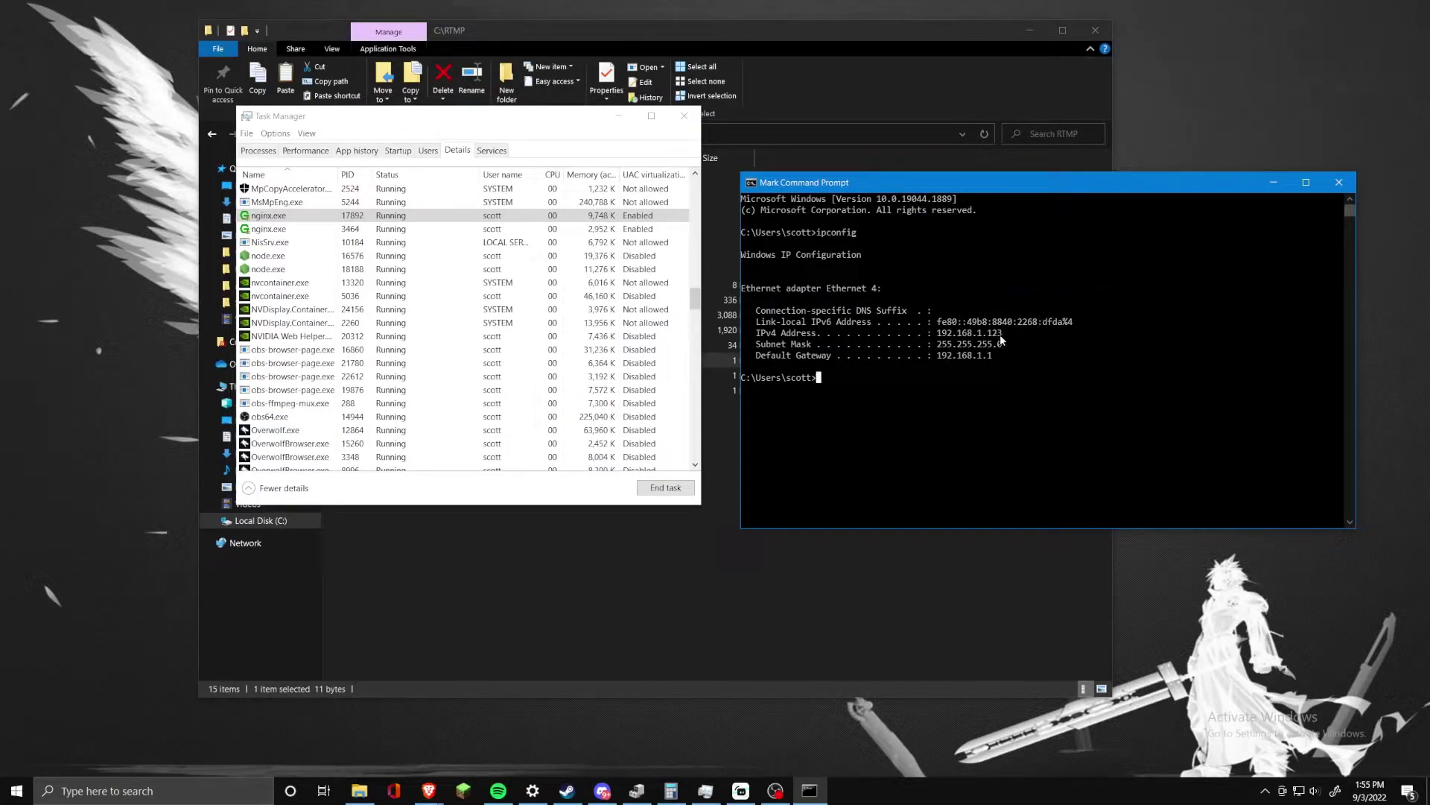
pyautogui.moveTo(1002, 335); pyautogui.dragTo(937, 335)
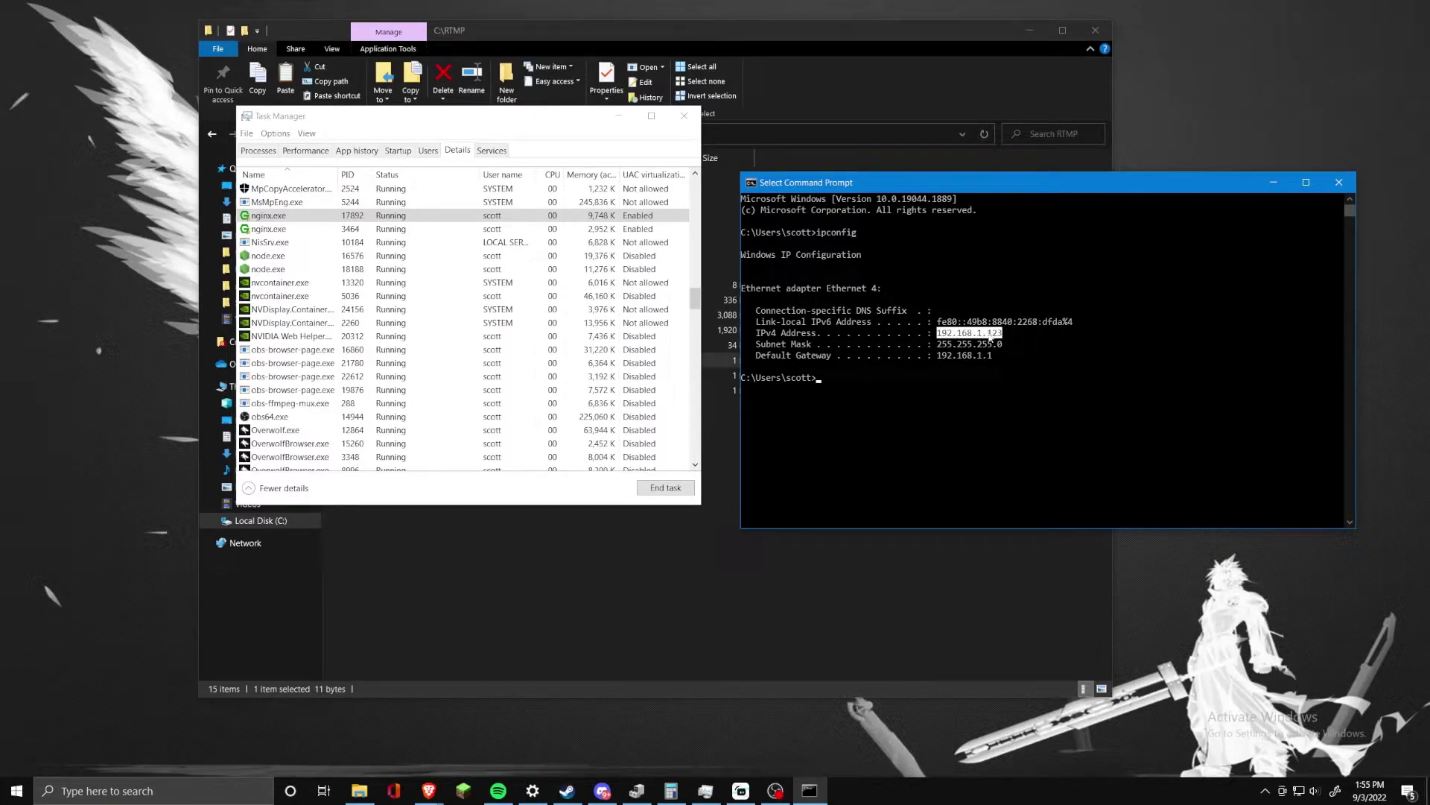
pyautogui.press('Return')
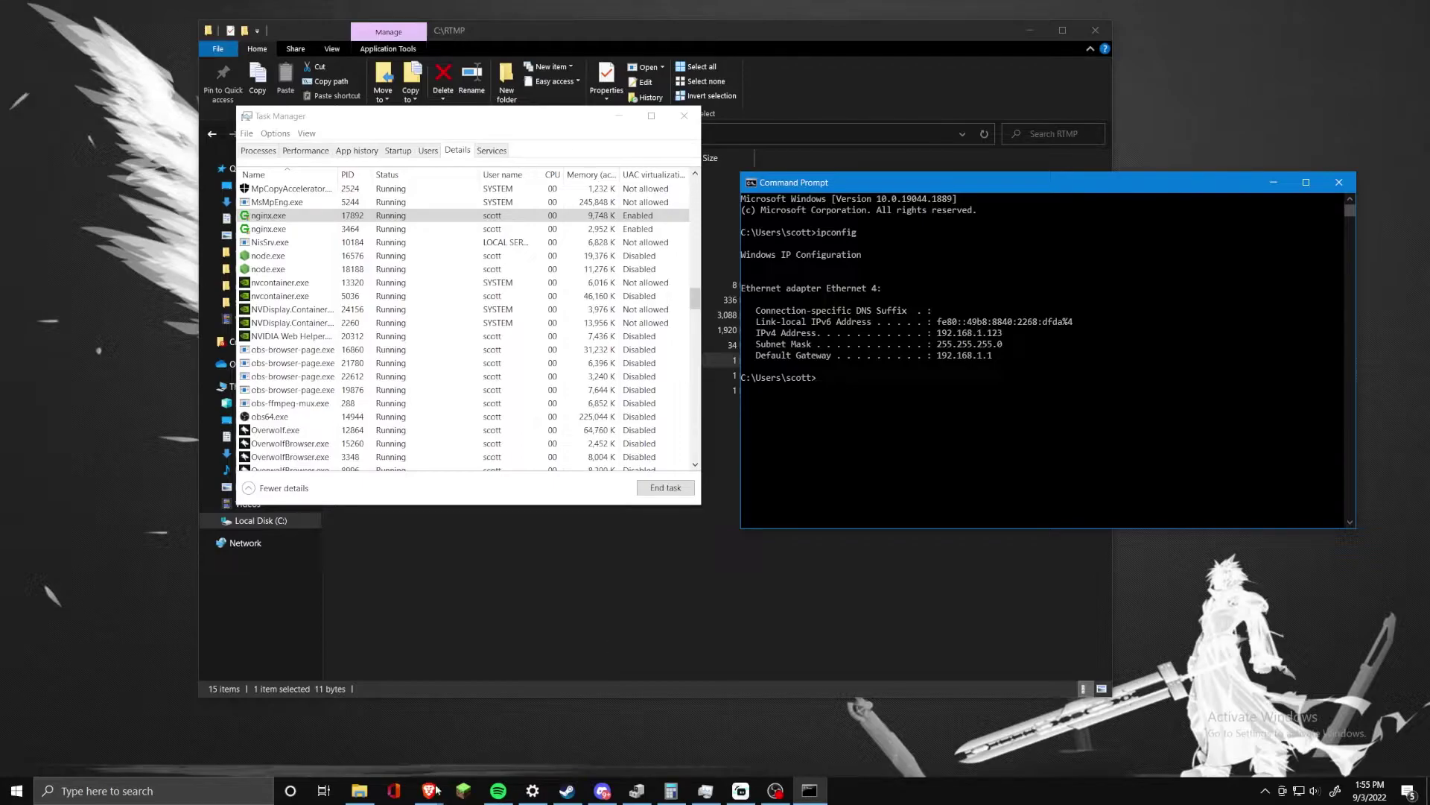
# Open 192.168.1.123 in a new Brave tab, confirm 'Welcome to nginx!', then minimise Brave.
pyautogui.moveTo(438, 789)
pyautogui.click(563, 703)
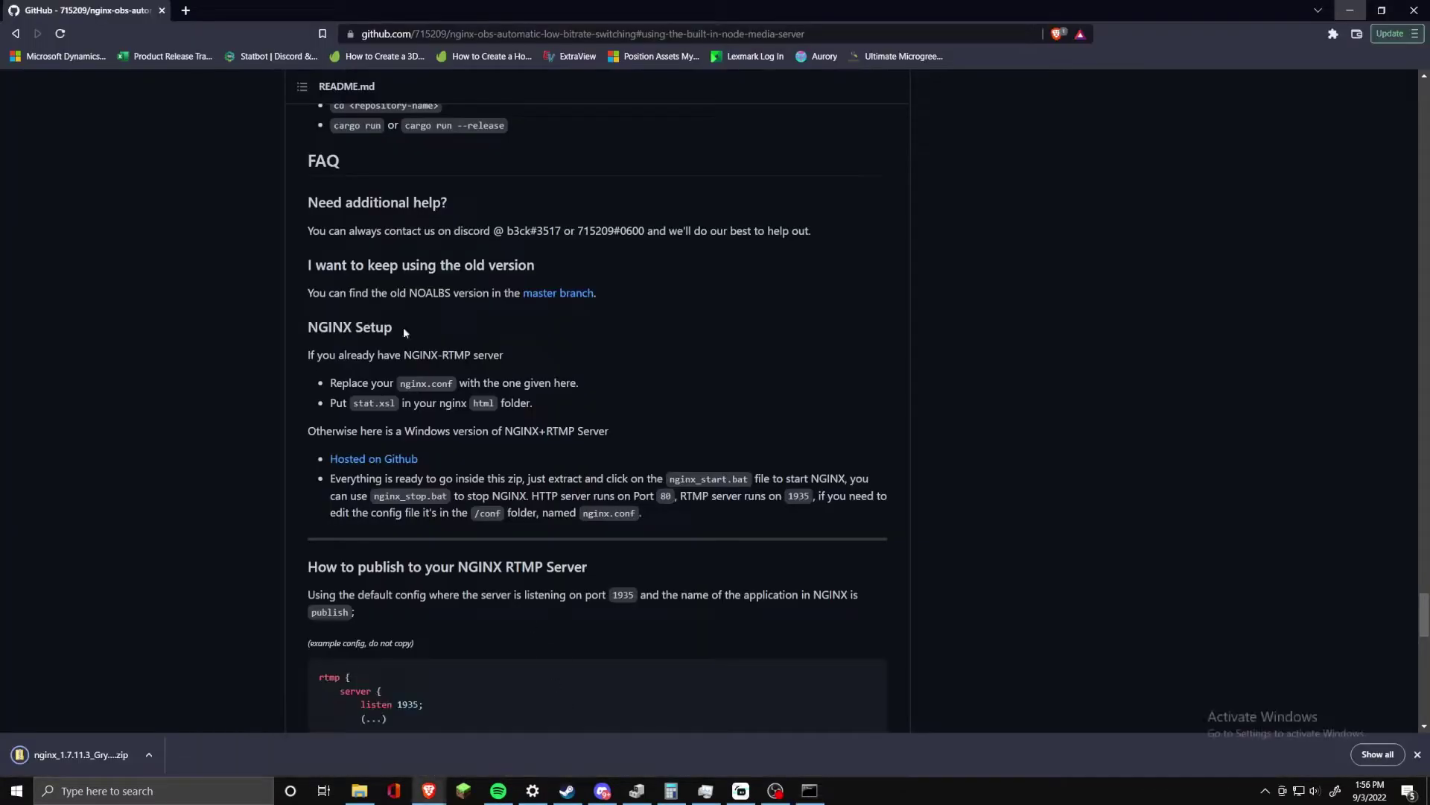
pyautogui.click(186, 10)
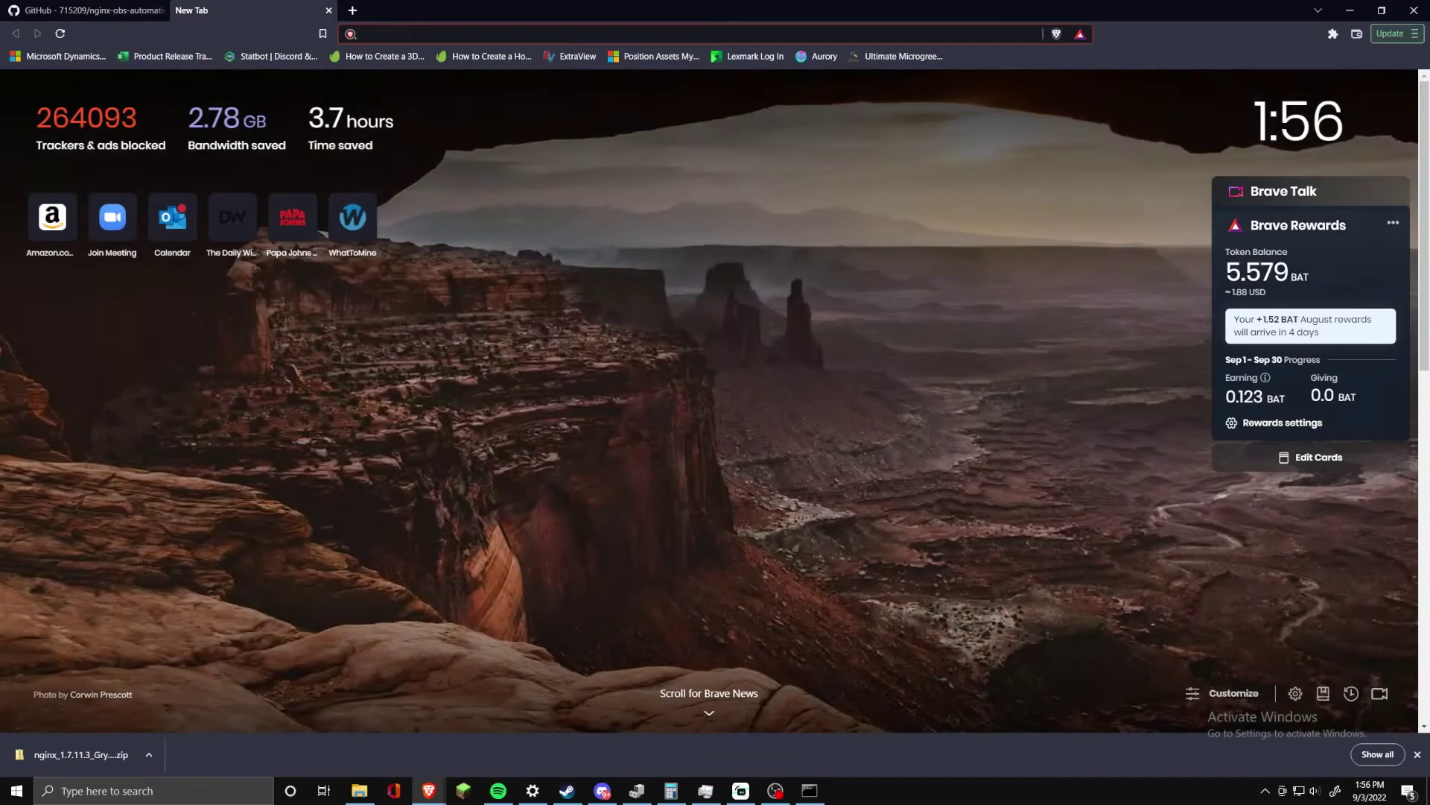
pyautogui.write('192.168.1.123')
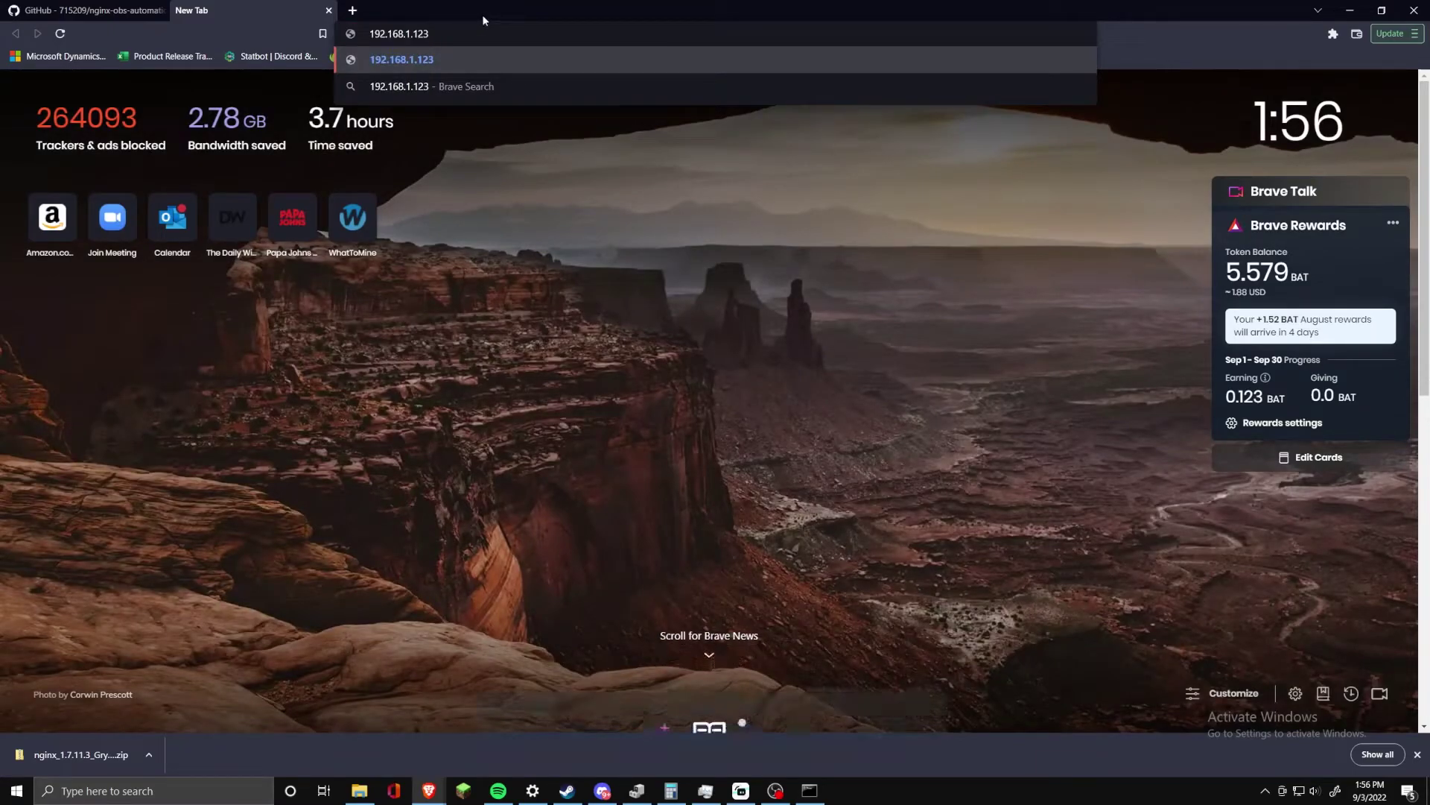
pyautogui.press('Return')
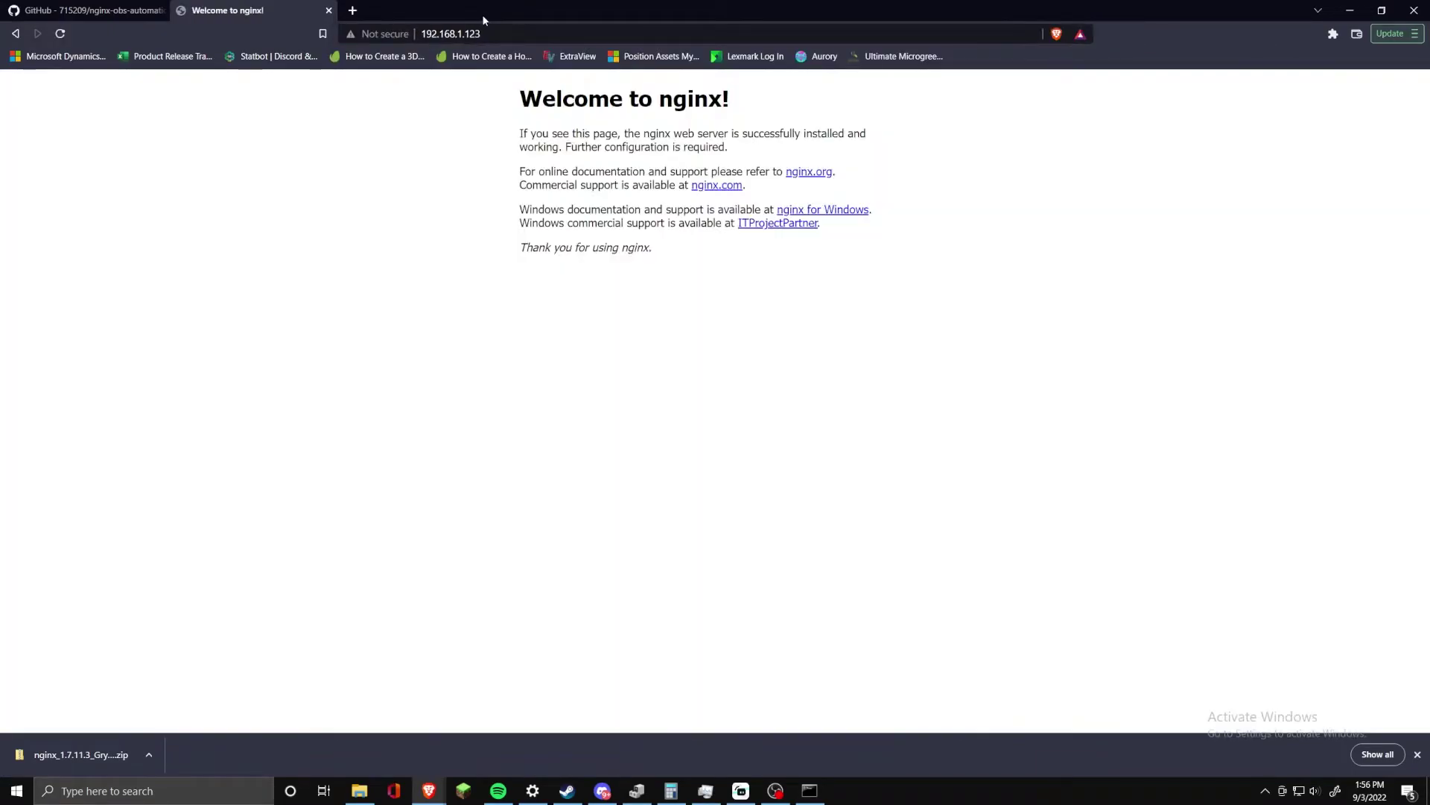
pyautogui.click(1349, 11)
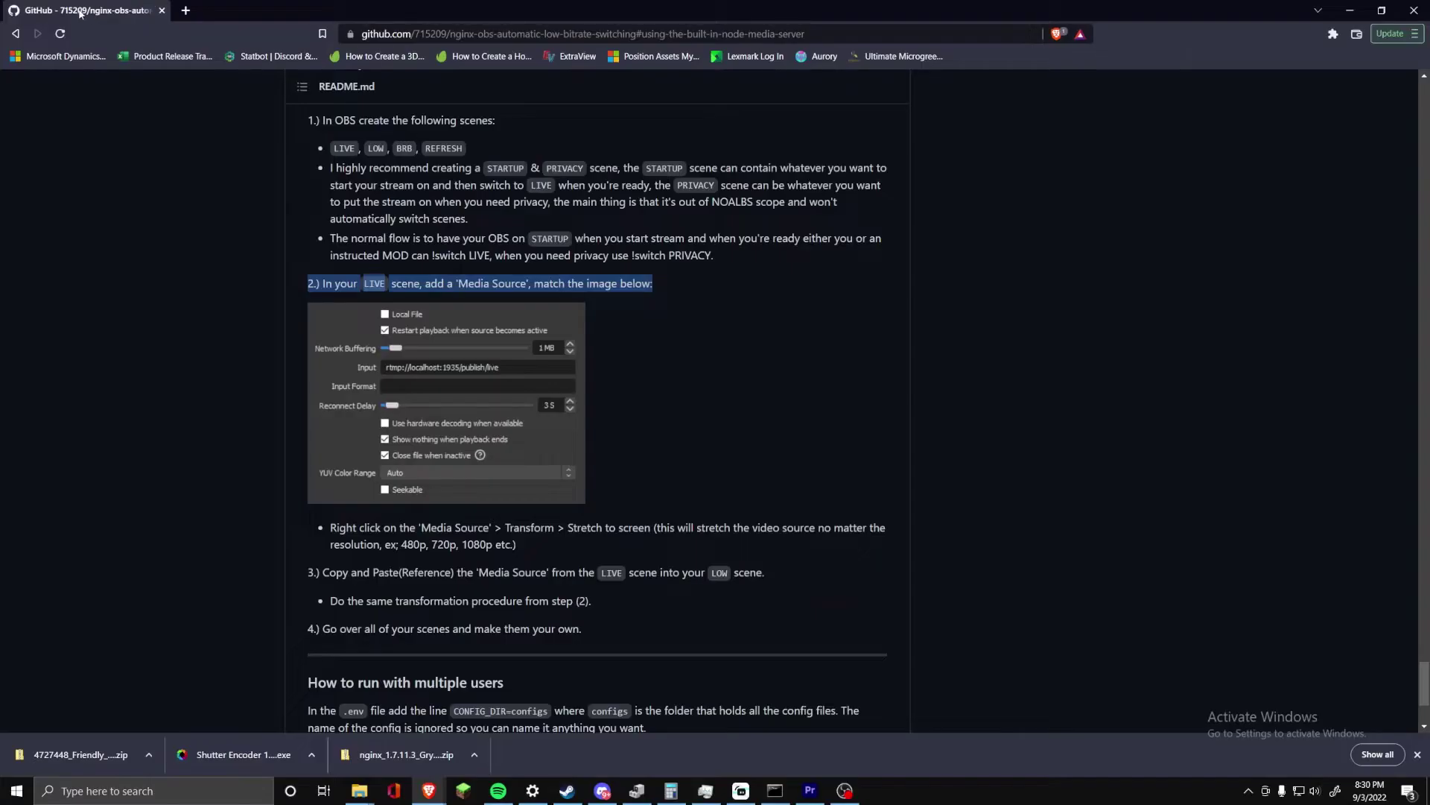
# Highlight README step 1 and its bullets, then step 2 about adding a Media Source.
pyautogui.click(701, 346)
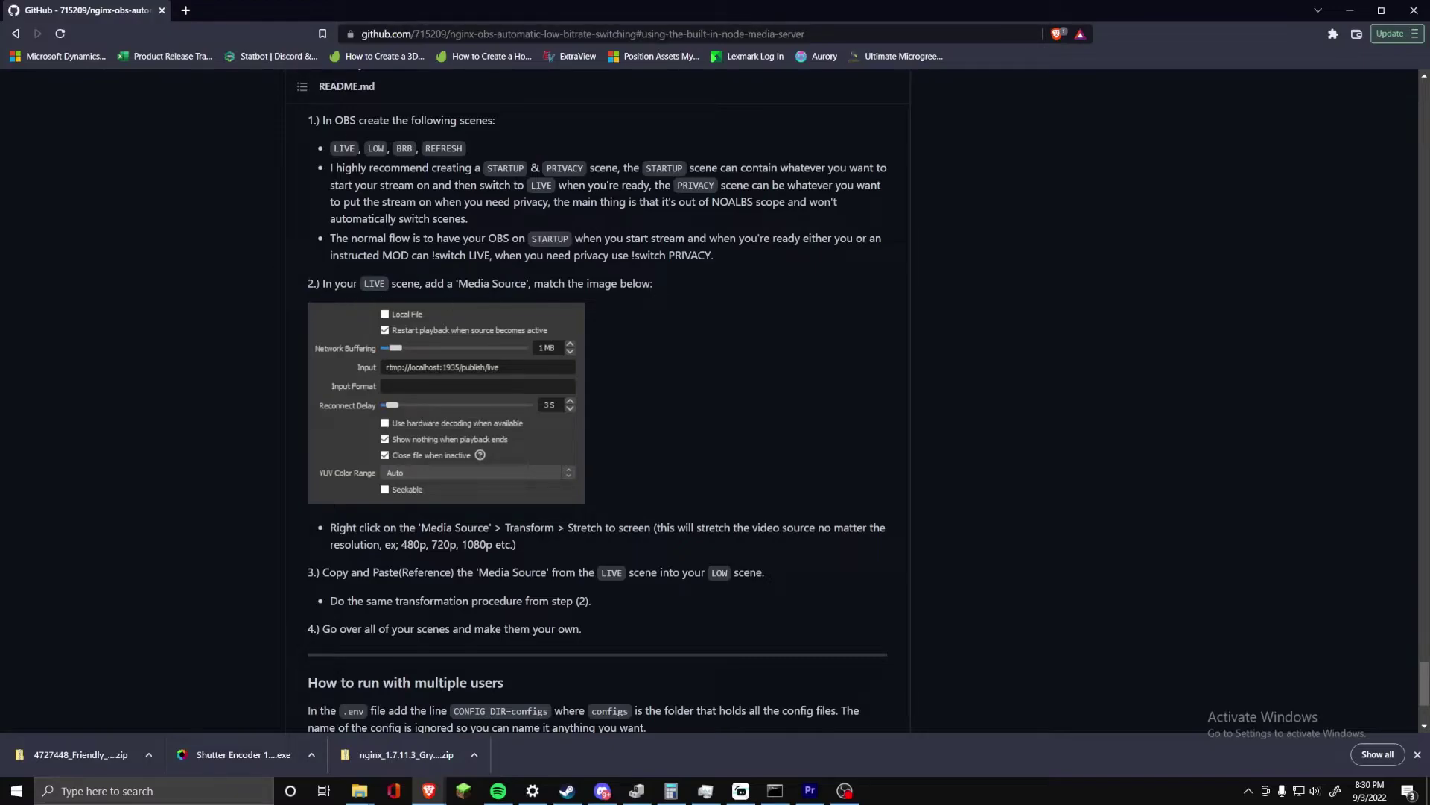
pyautogui.moveTo(303, 117); pyautogui.dragTo(757, 260)
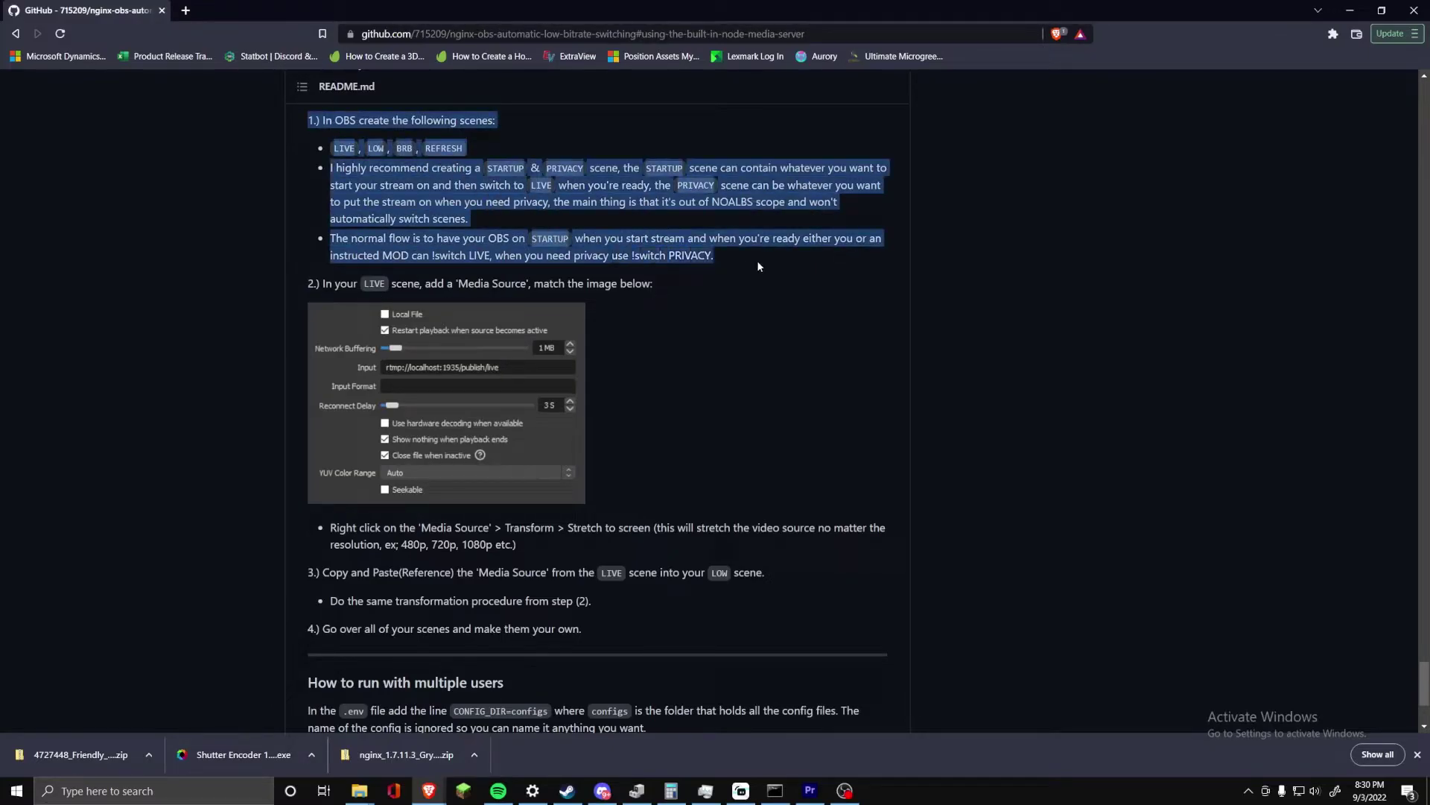
pyautogui.click(690, 299)
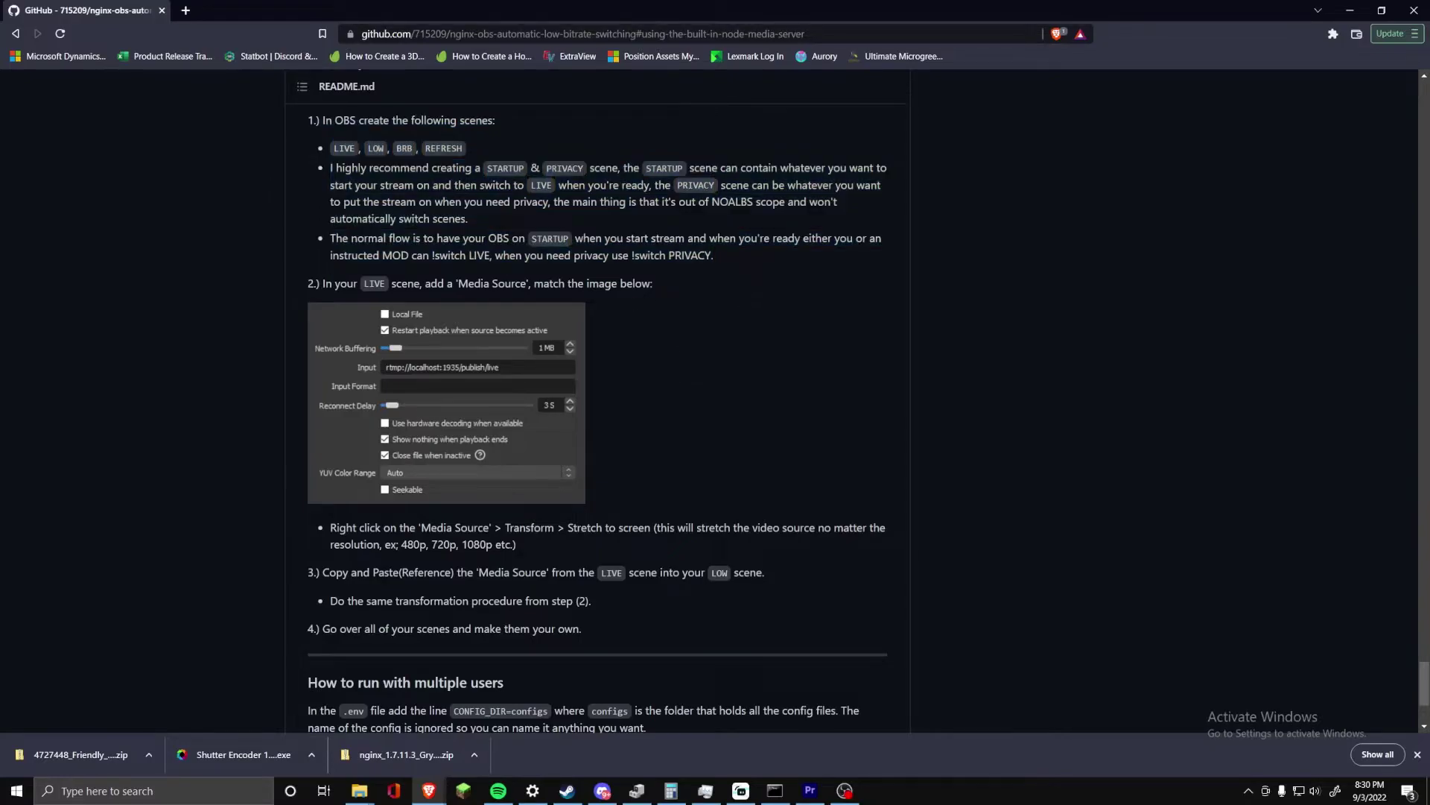
pyautogui.moveTo(675, 287); pyautogui.dragTo(320, 292)
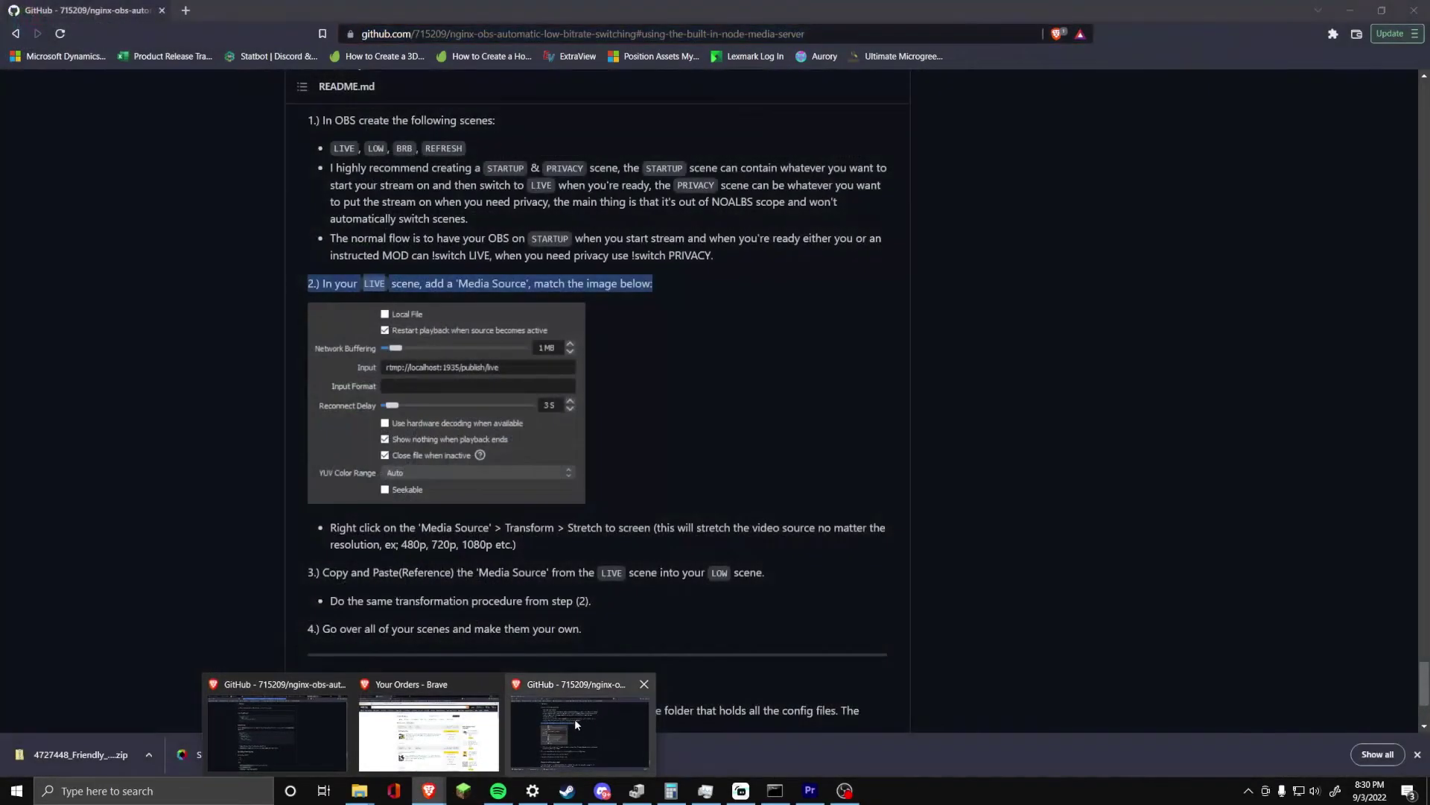
# Bring the GitHub README window to the front to check the RTMP2 source settings.
pyautogui.click(575, 719)
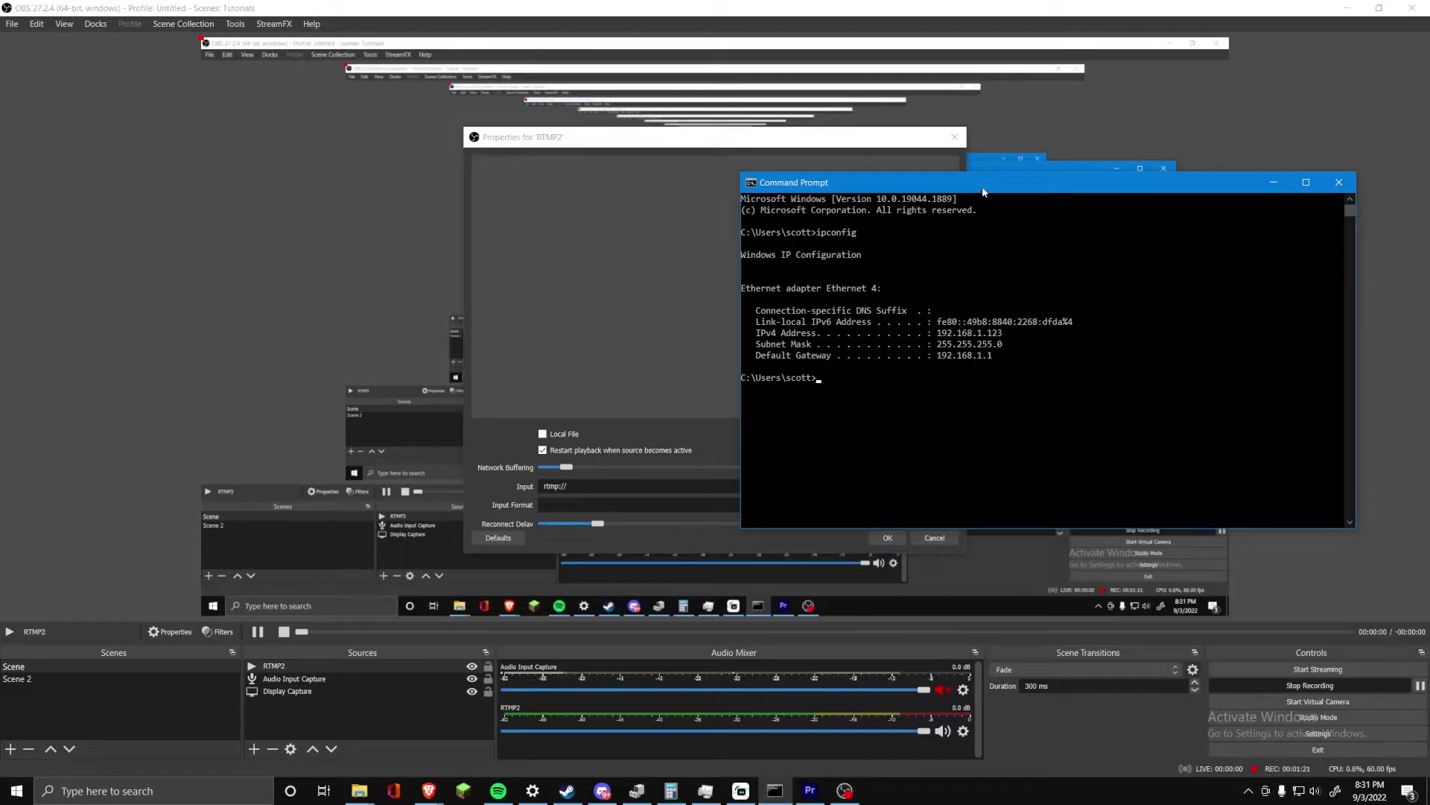
# Copy the IPv4 address 192.168.1.123 from the Command Prompt output using Mark mode.
pyautogui.rightClick(983, 191)
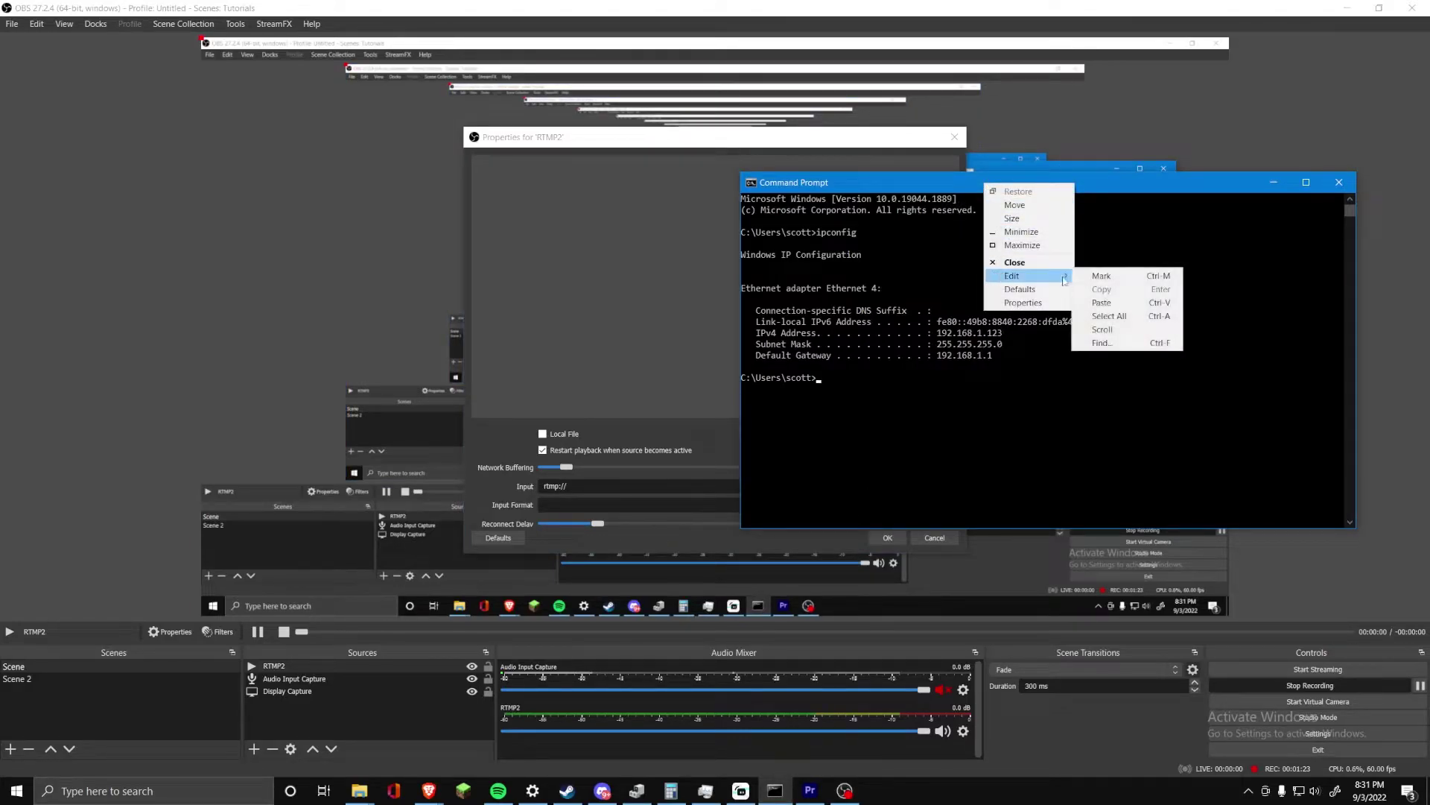
pyautogui.click(1101, 275)
pyautogui.moveTo(1005, 335); pyautogui.dragTo(940, 341)
pyautogui.press('Return')
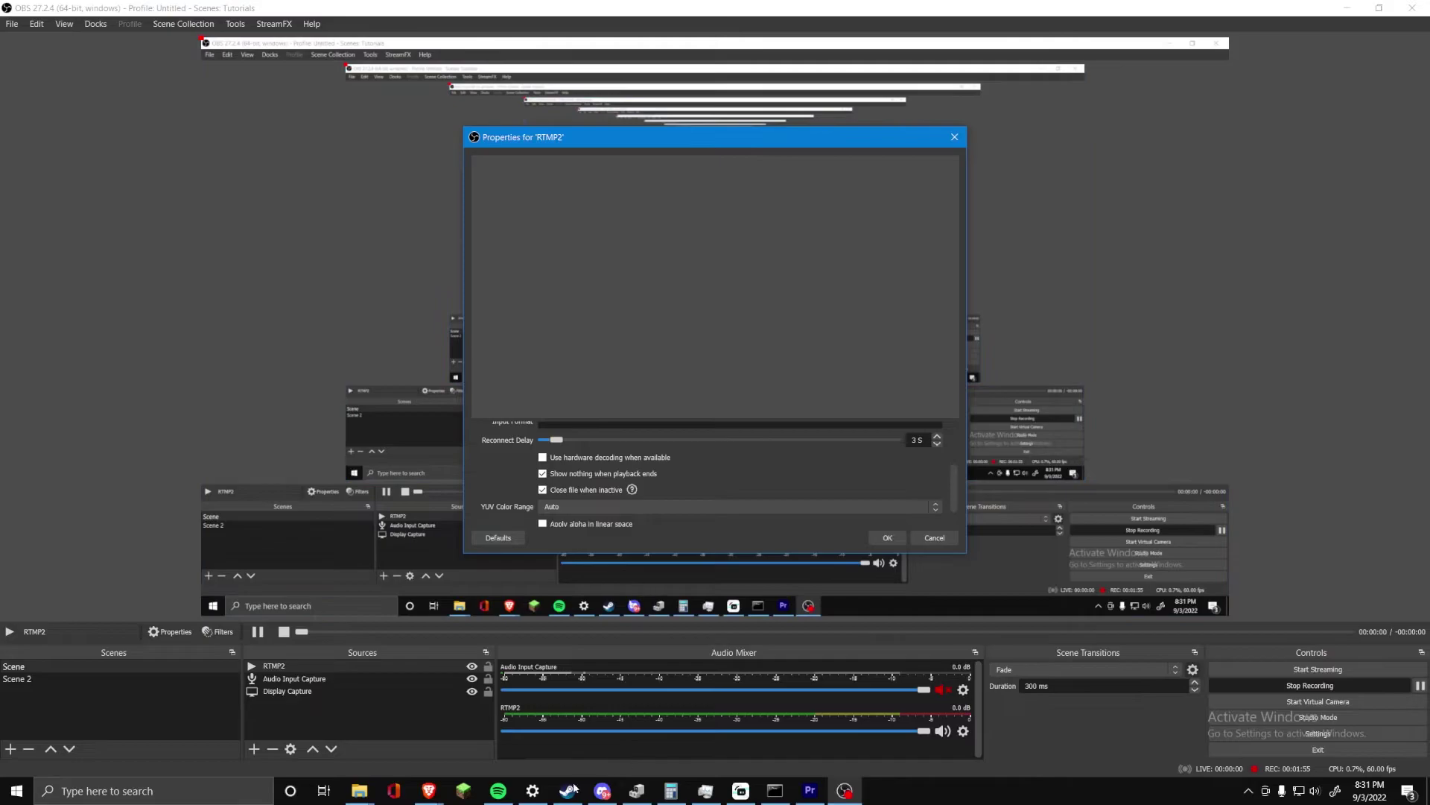
# Bring up the Brave window showing the GitHub README's Media Source example.
pyautogui.click(428, 790)
pyautogui.moveTo(552, 741)
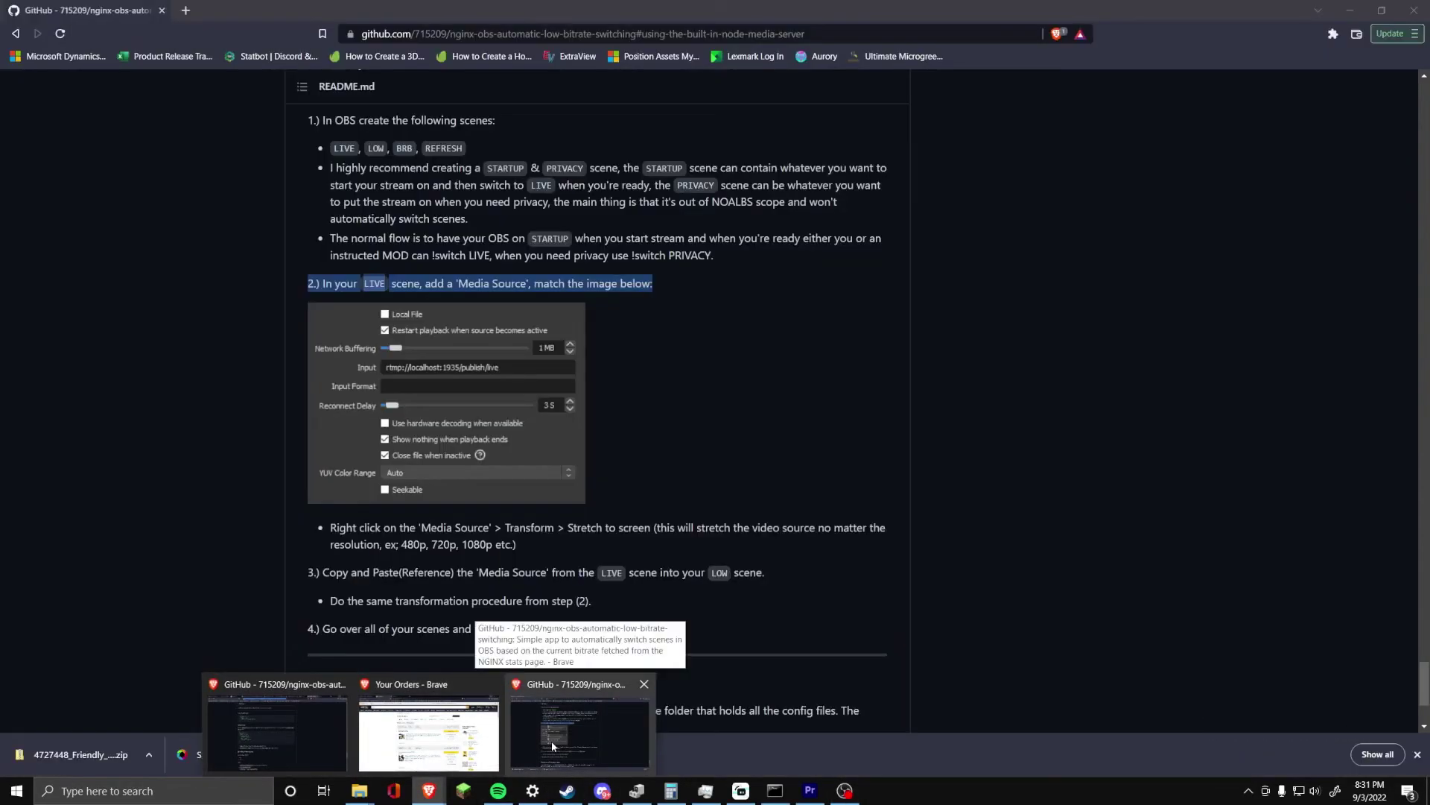